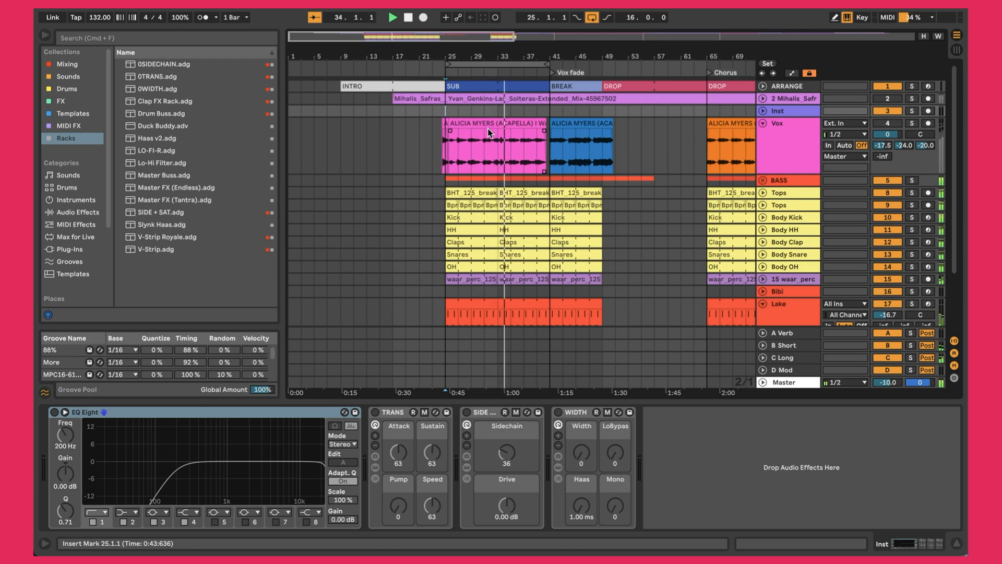
Fold the Vox track and unfold the reference track 2 at the head of the arrangement
{"action": "left_click", "coordinate": [767, 125]}
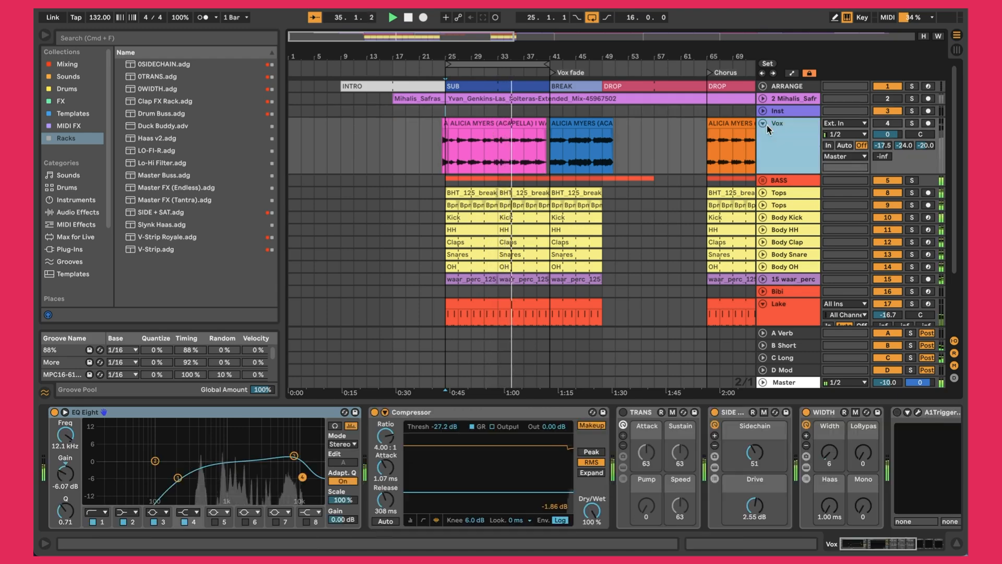
{"action": "left_click", "coordinate": [764, 124]}
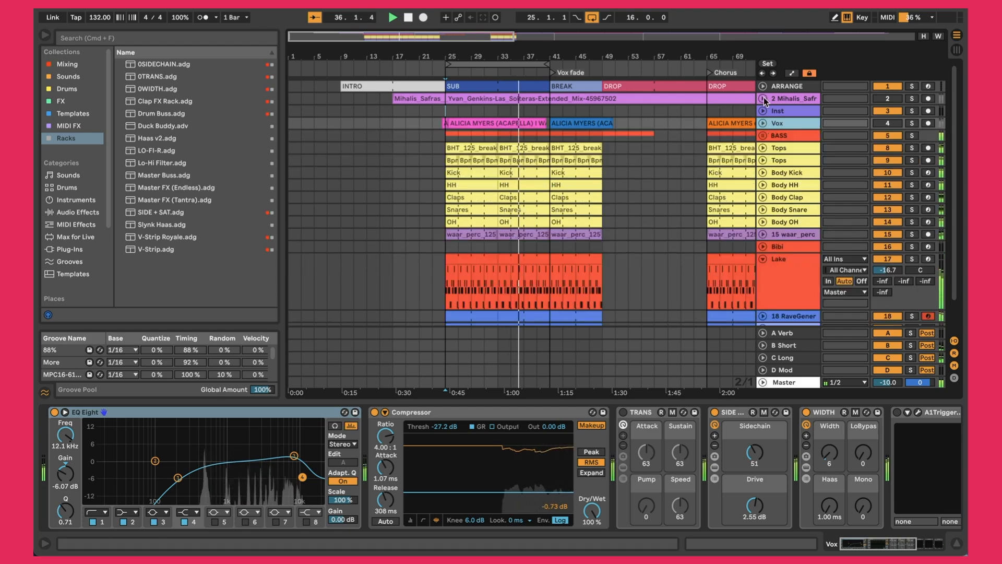
{"action": "left_click", "coordinate": [764, 99]}
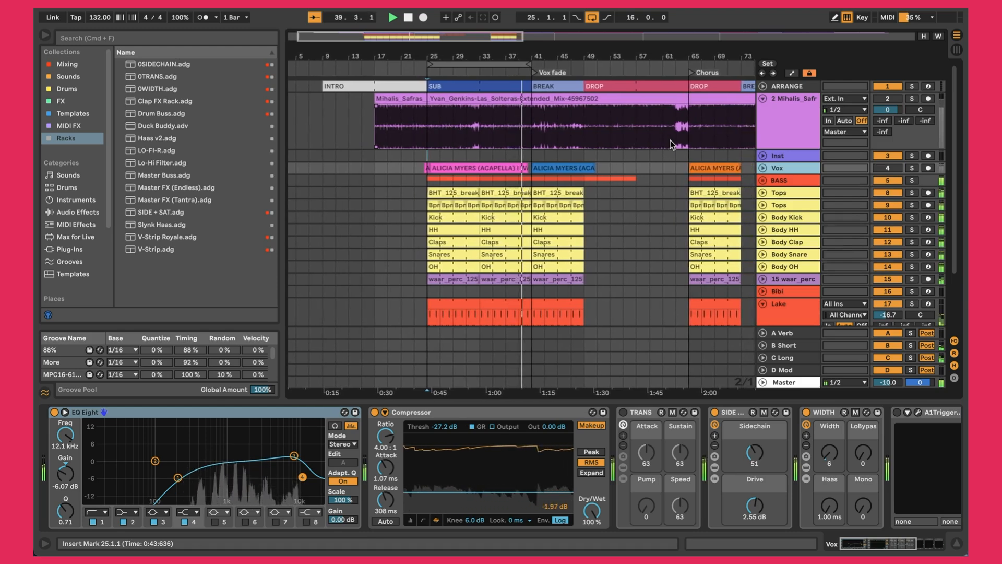
Solo reference track 2 and play it from bar 25, where the SUB section starts
{"action": "left_click", "coordinate": [912, 99]}
{"action": "left_click", "coordinate": [429, 128]}
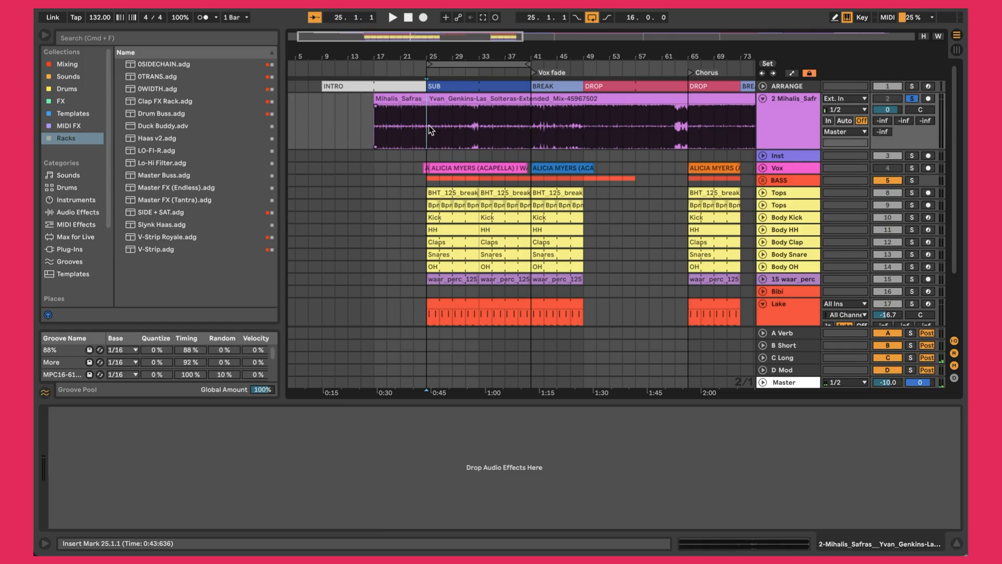
{"action": "key", "text": "space"}
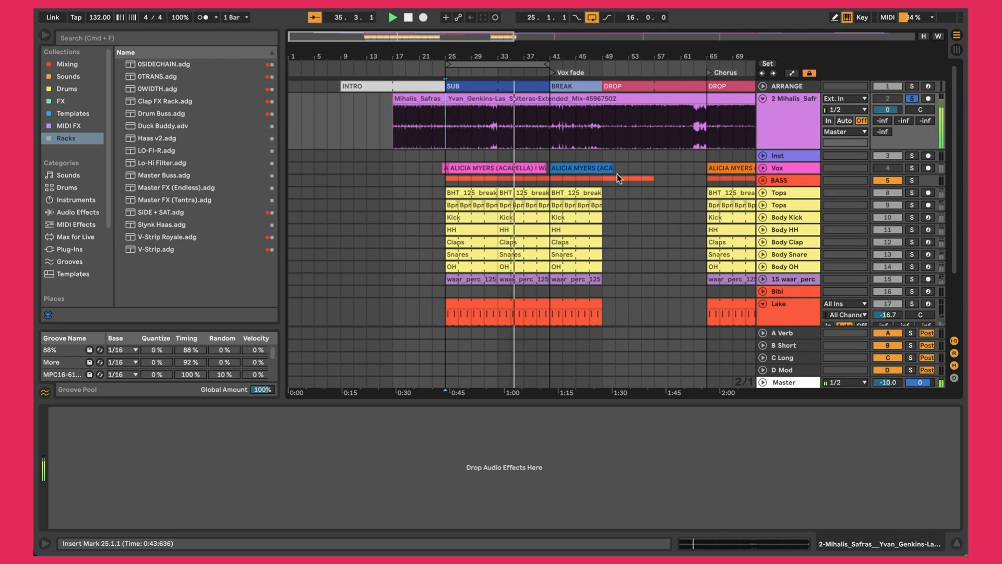
Unfold the Vox track and switch the solo from reference track 2 to Vox
{"action": "left_click", "coordinate": [763, 168]}
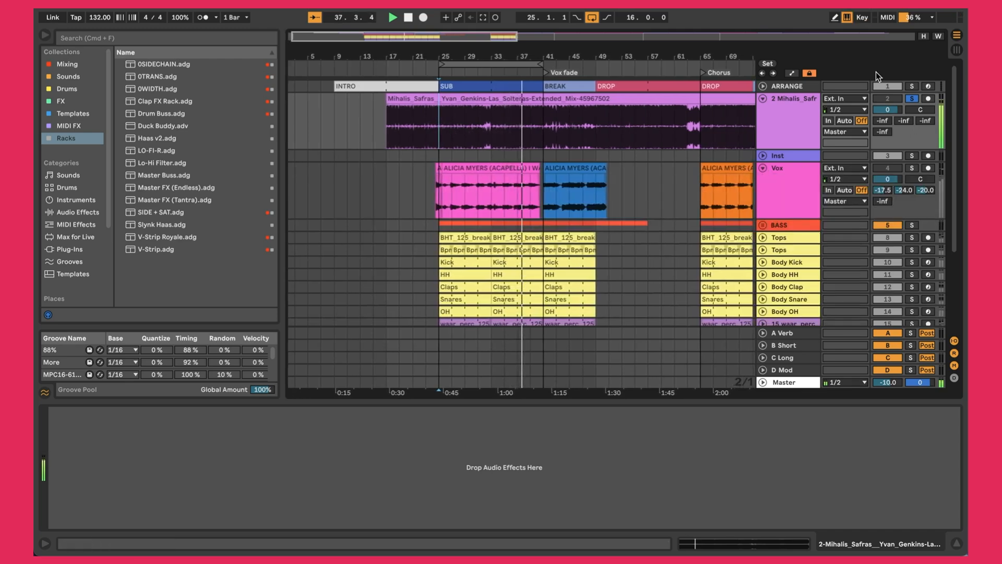
{"action": "left_click", "coordinate": [912, 98]}
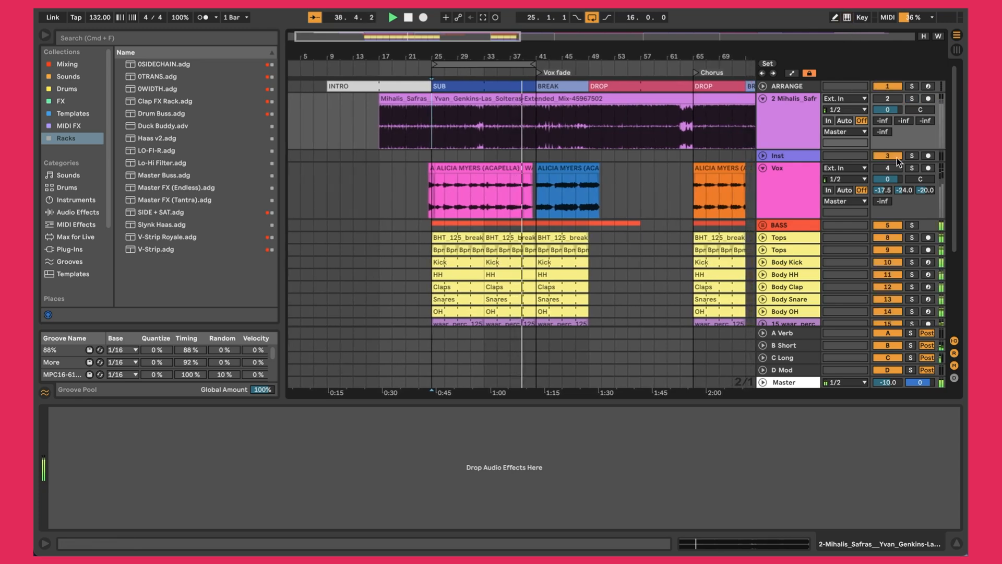
{"action": "left_click", "coordinate": [914, 168]}
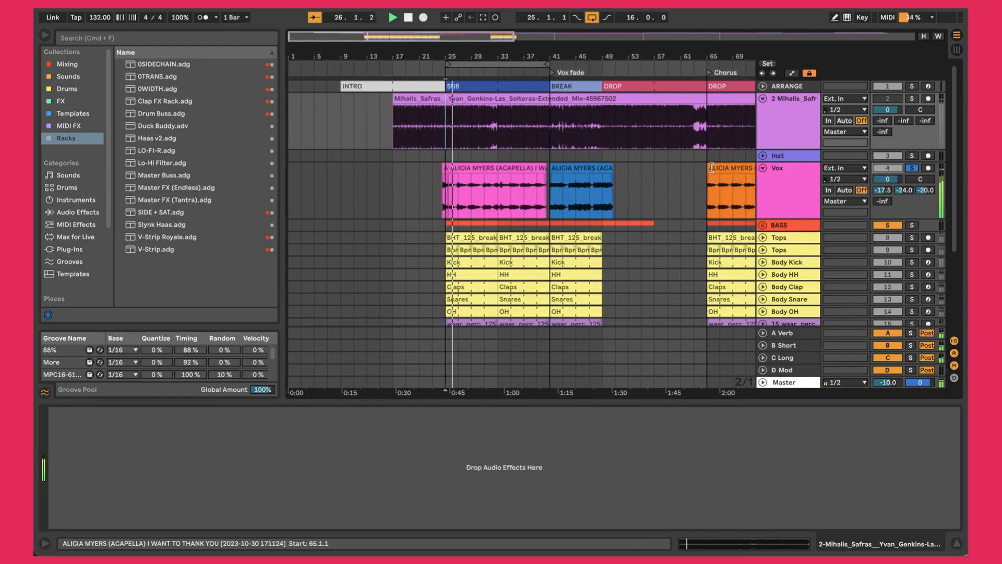
Compare the reference with the full mix by repeatedly toggling solo on reference track 2, ending with it unsoloed
{"action": "key", "text": "s"}
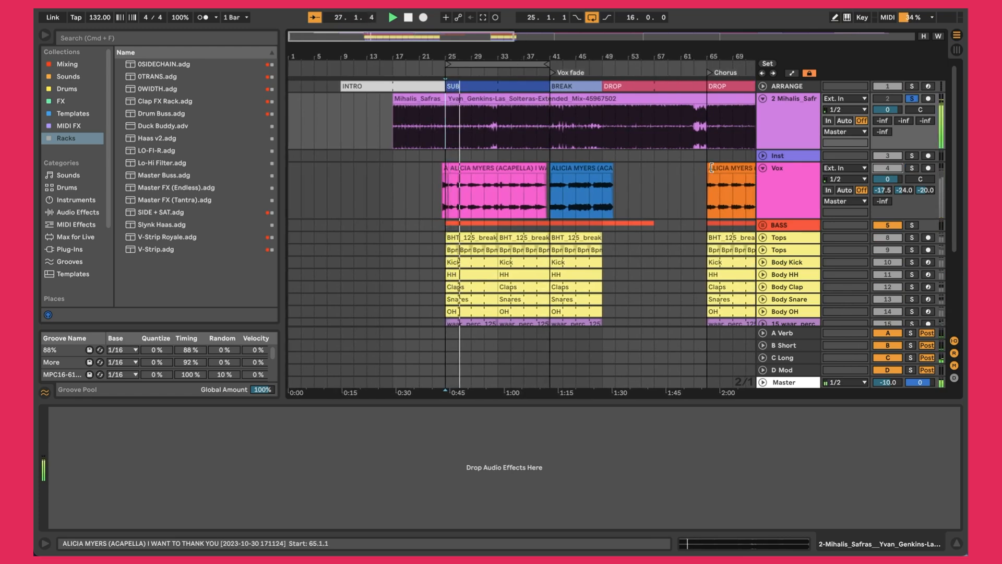
{"action": "key", "text": "s"}
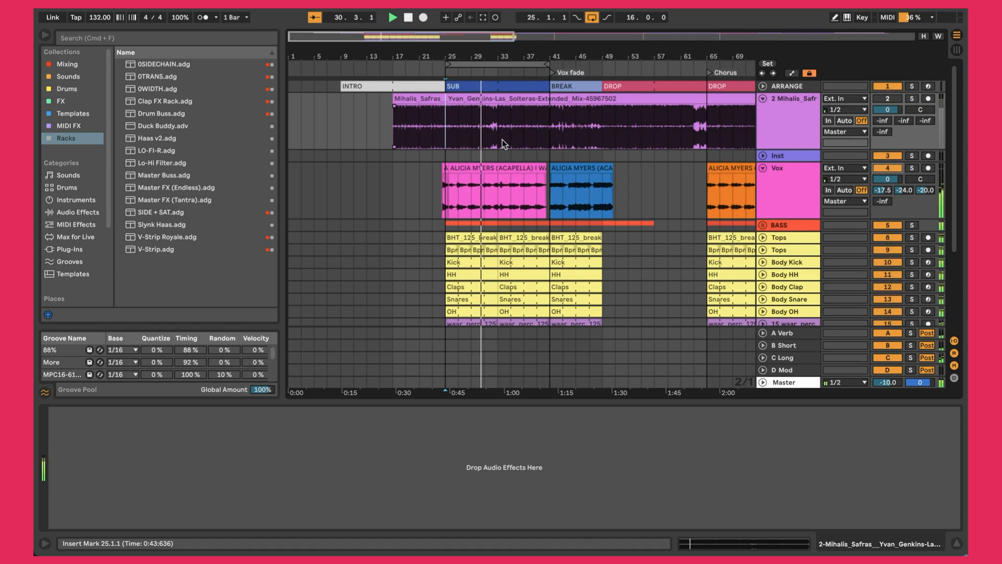
{"action": "key", "text": "s"}
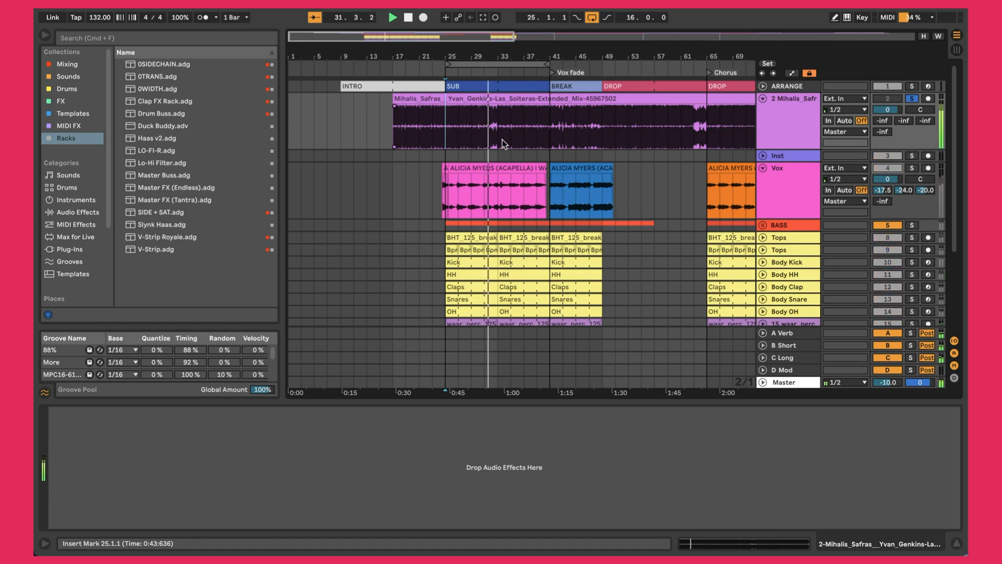
{"action": "key", "text": "s"}
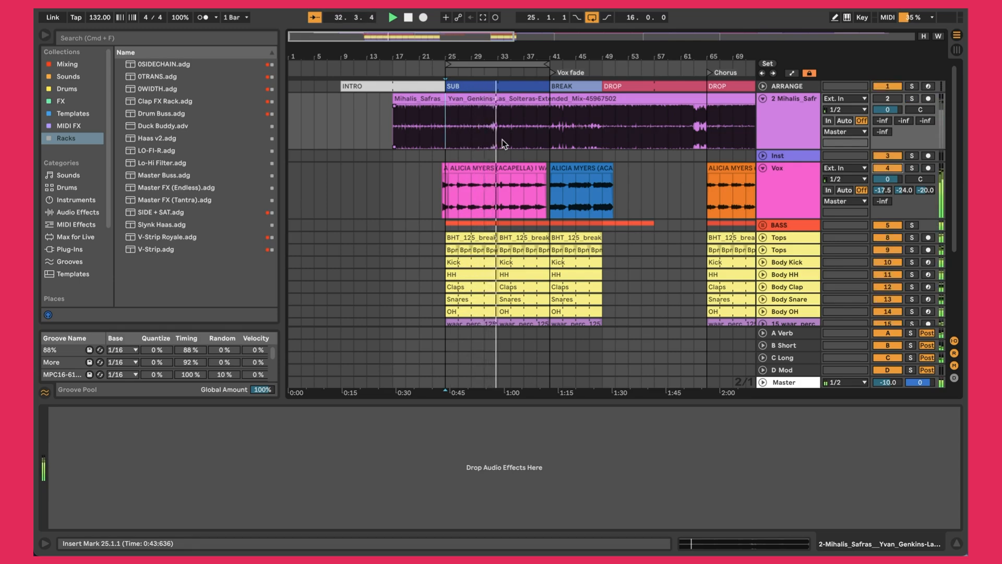
Examine the Vox track's effects chain from EQ Eight, including its band 3, through to KClip Zero
{"action": "left_click", "coordinate": [490, 167]}
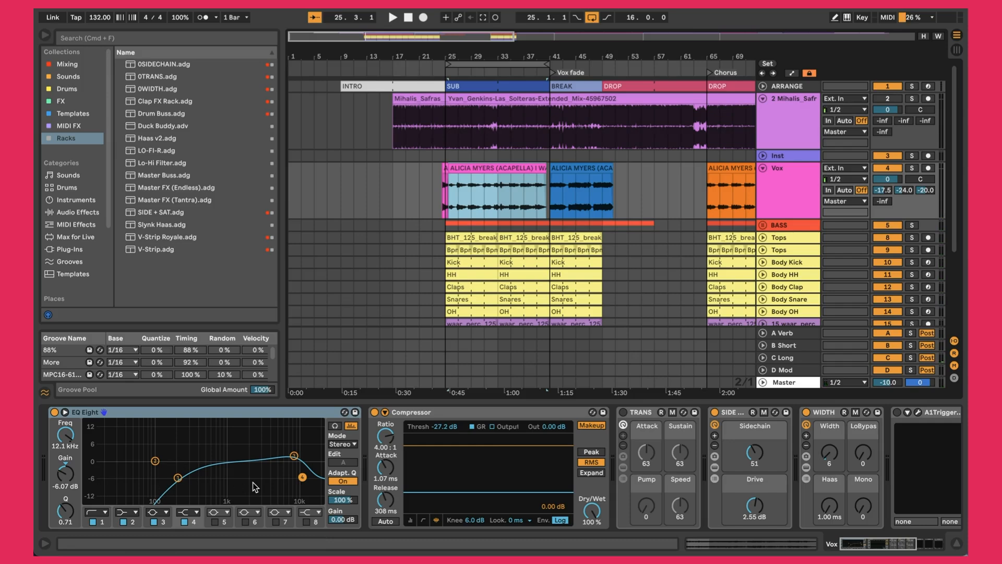
{"action": "left_click", "coordinate": [294, 456]}
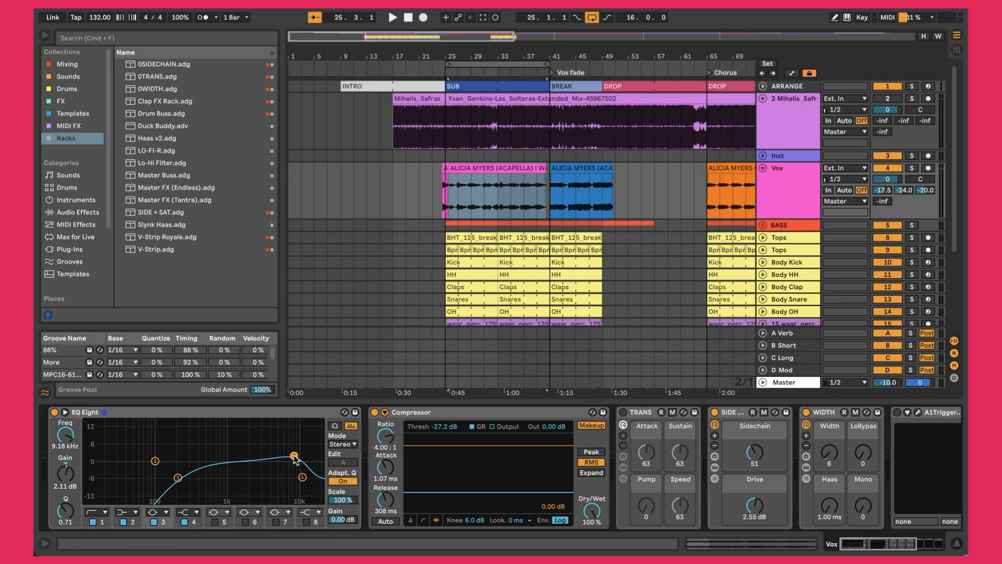
{"action": "scroll", "coordinate": [383, 427], "scroll_direction": "right", "scroll_amount": 3}
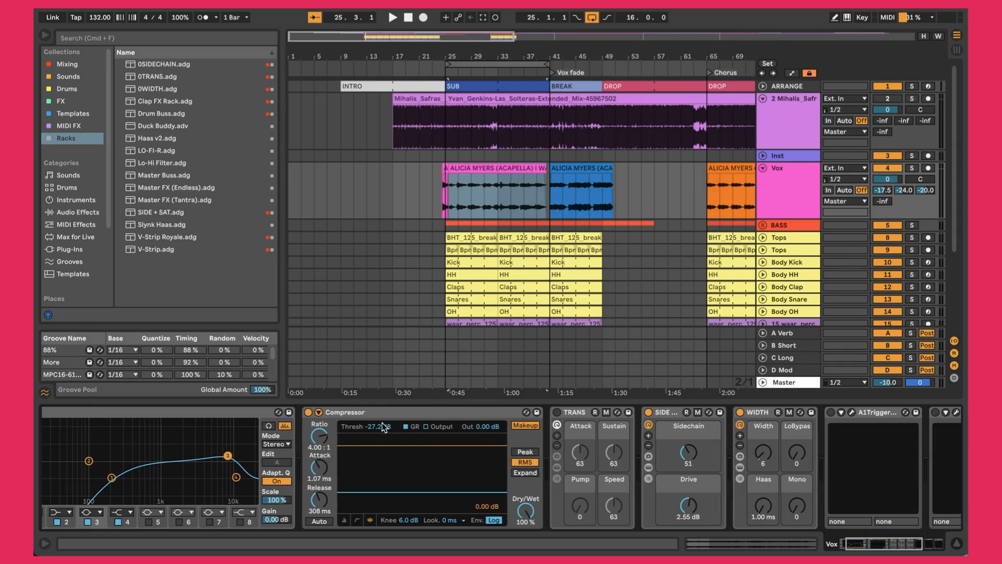
{"action": "scroll", "coordinate": [374, 427], "scroll_direction": "right", "scroll_amount": 2}
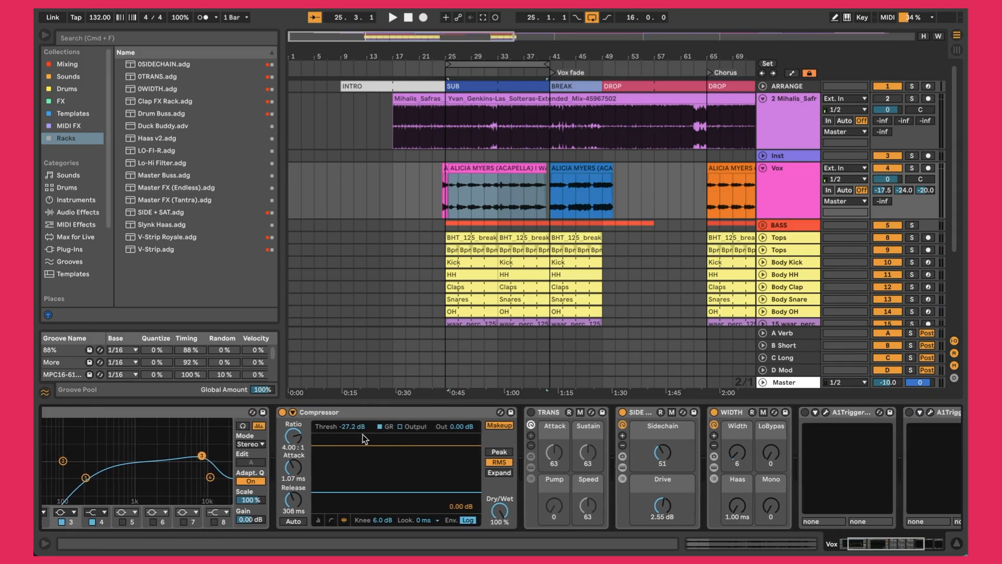
{"action": "scroll", "coordinate": [364, 439], "scroll_direction": "right", "scroll_amount": 3}
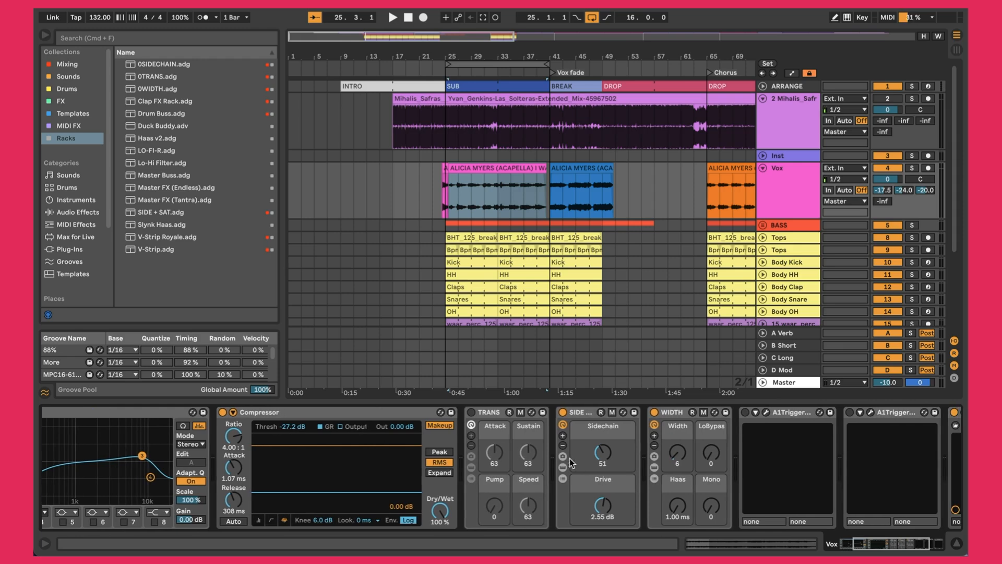
{"action": "scroll", "coordinate": [606, 500], "scroll_direction": "right", "scroll_amount": 6}
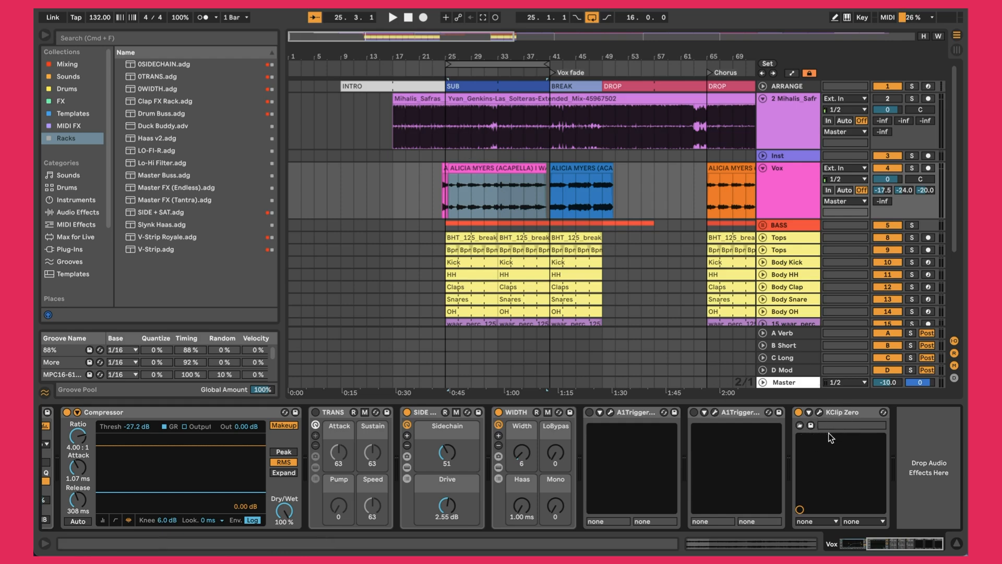
Play the mix from bar 25 and audition the second A1TriggerGate on Vox by switching it on and off
{"action": "left_click", "coordinate": [441, 185]}
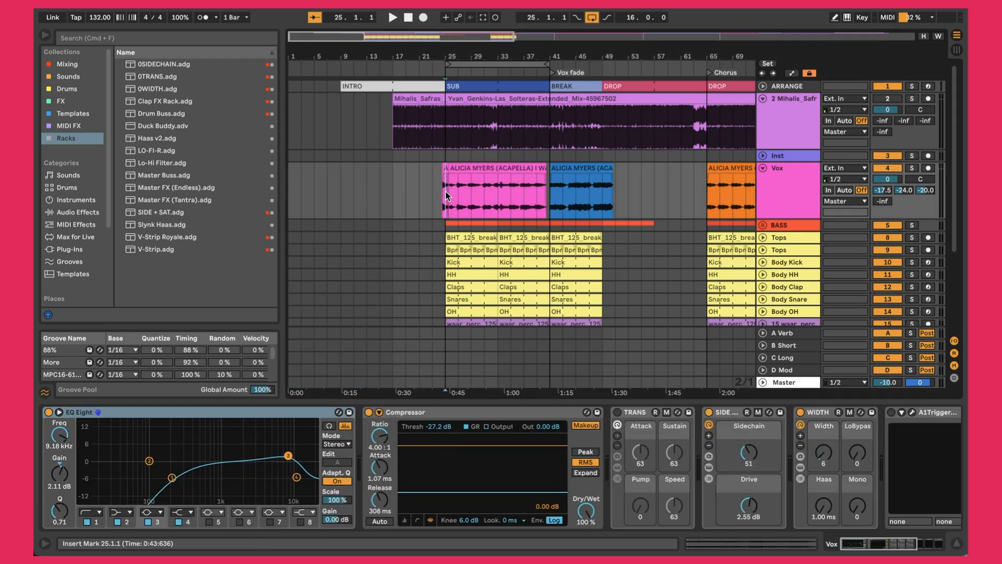
{"action": "scroll", "coordinate": [699, 504], "scroll_direction": "right", "scroll_amount": 5}
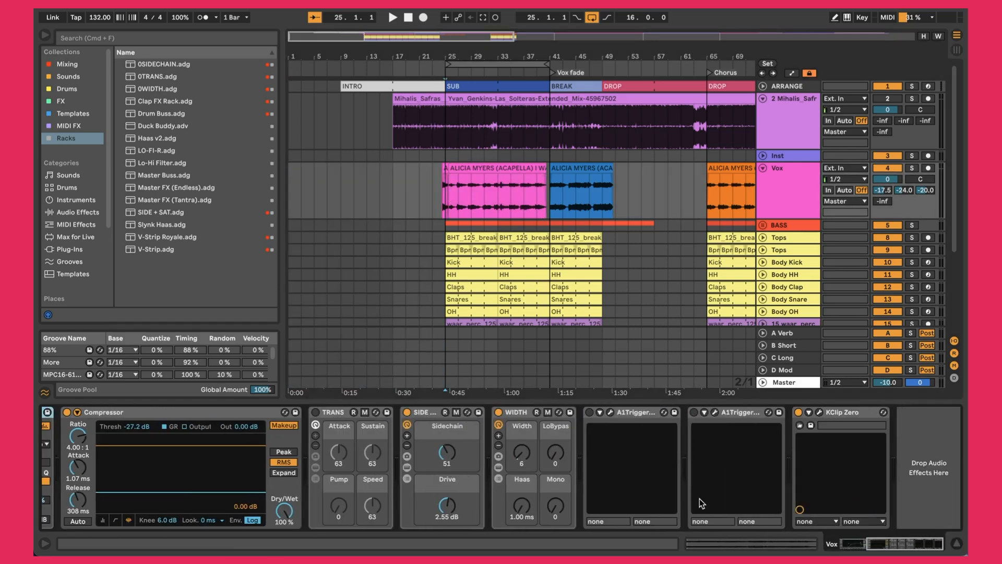
{"action": "key", "text": "space"}
{"action": "left_click", "coordinate": [694, 413]}
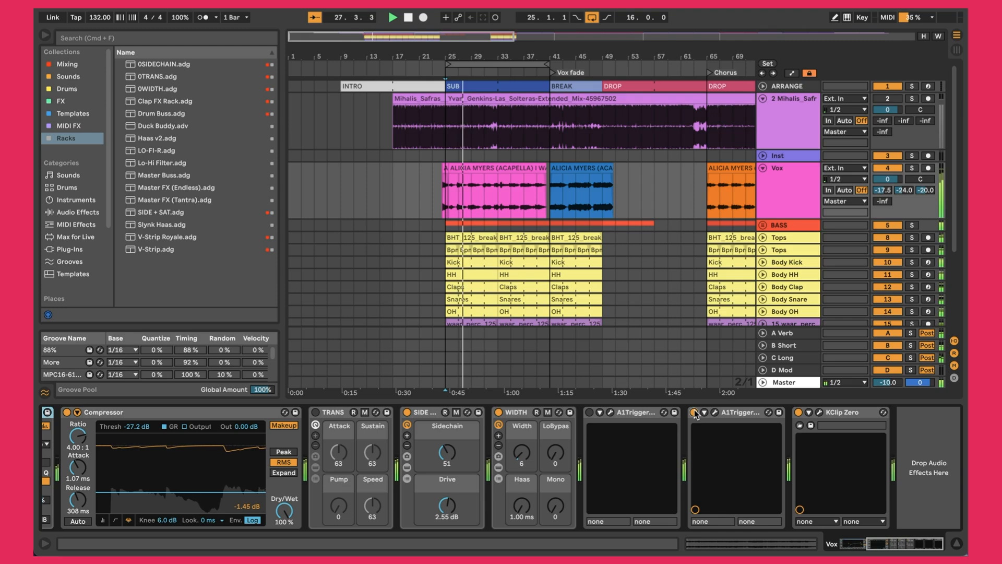
{"action": "left_click", "coordinate": [695, 412]}
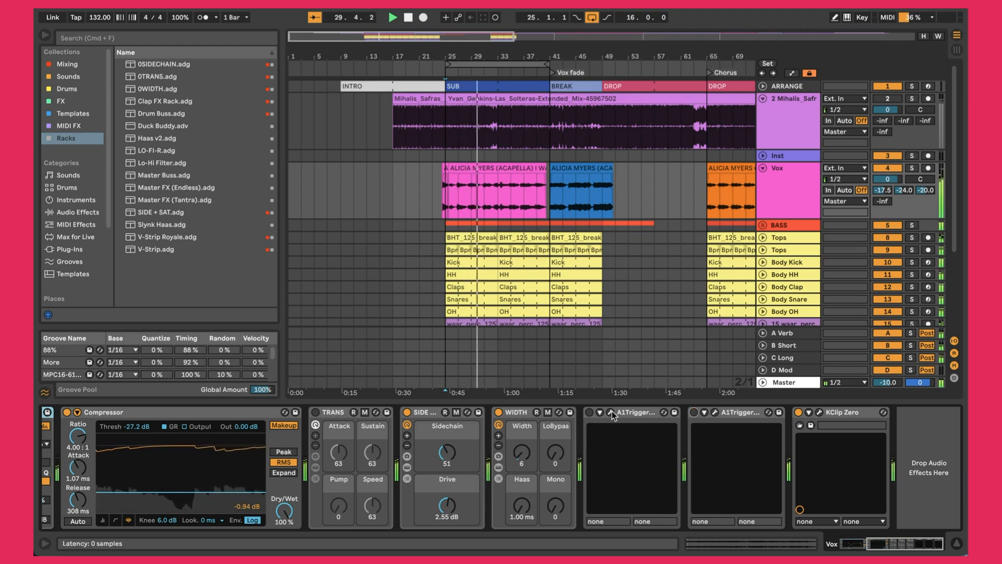
Open the second A1TriggerGate's window, audition its Default gate pattern on Vox, then bypass the device and close the window
{"action": "left_click", "coordinate": [714, 412]}
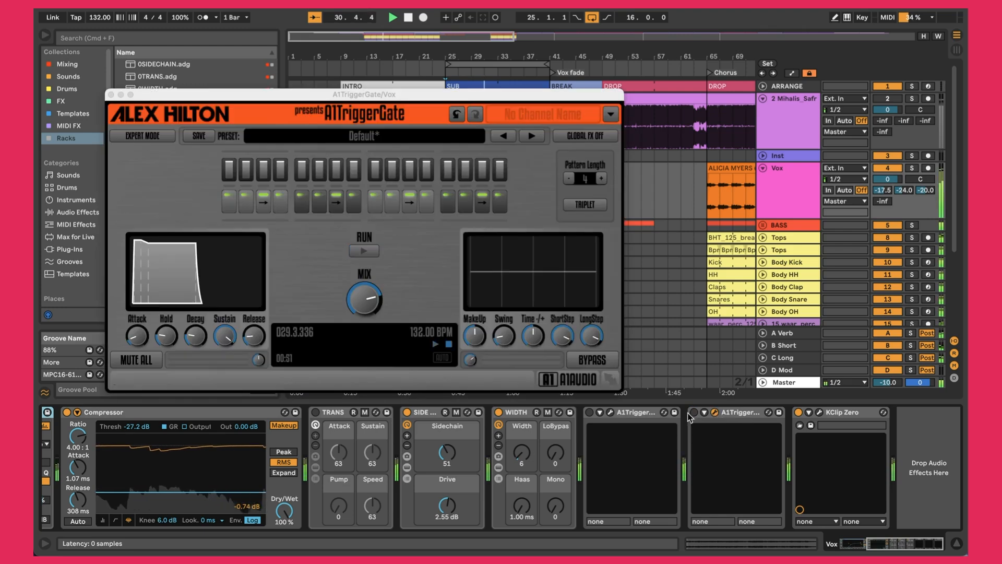
{"action": "left_click", "coordinate": [693, 413]}
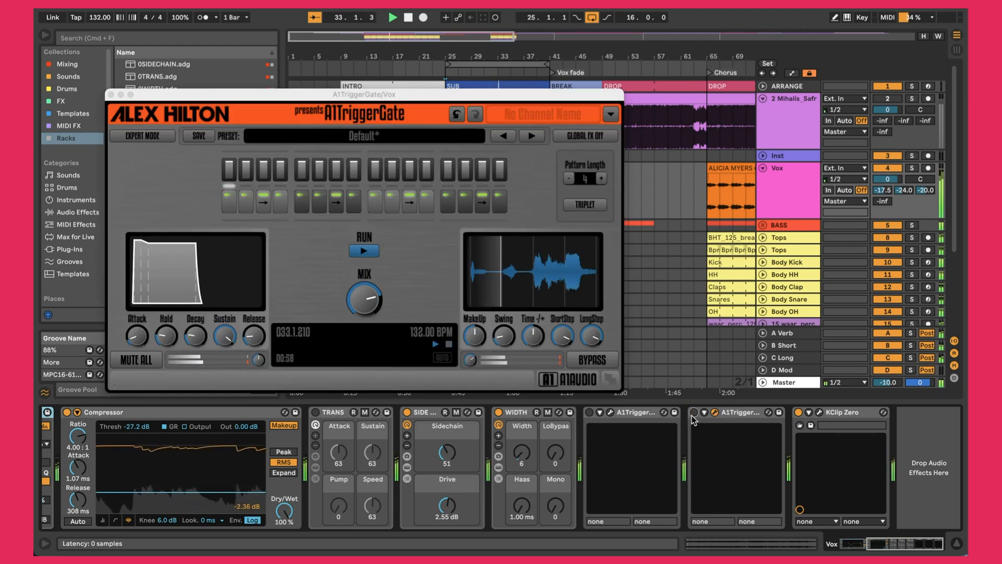
{"action": "left_click", "coordinate": [692, 414]}
{"action": "left_click", "coordinate": [111, 95]}
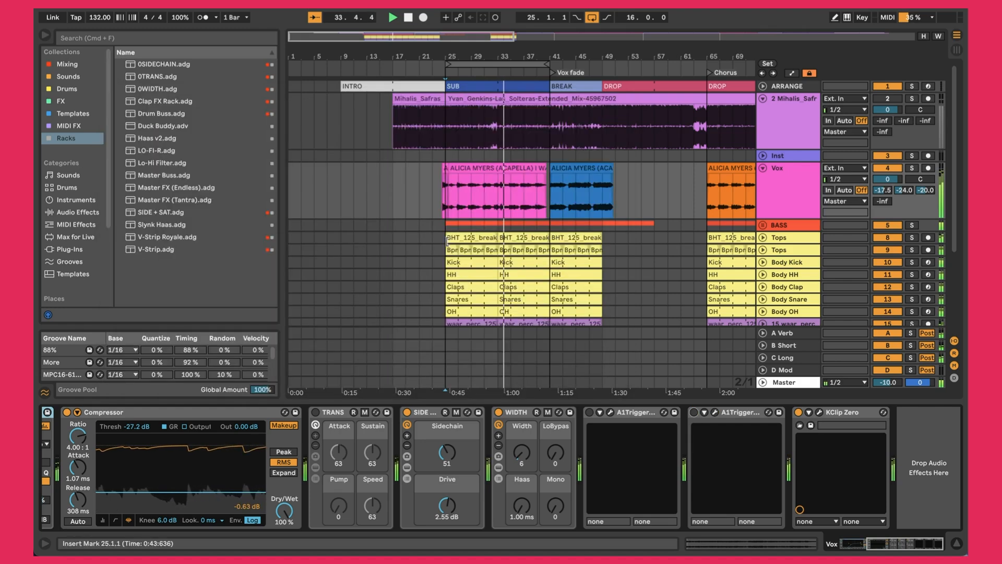
Audition the first A1TriggerGate on Vox with its TranceGate 01 + Echo preset in view, then close its window and switch it off
{"action": "left_click", "coordinate": [610, 413]}
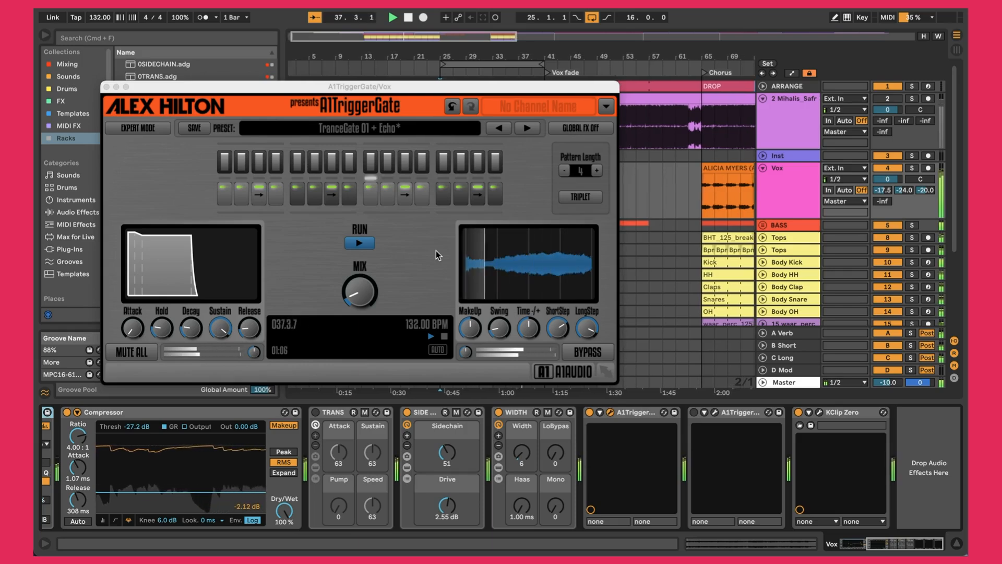
{"action": "left_click", "coordinate": [107, 87]}
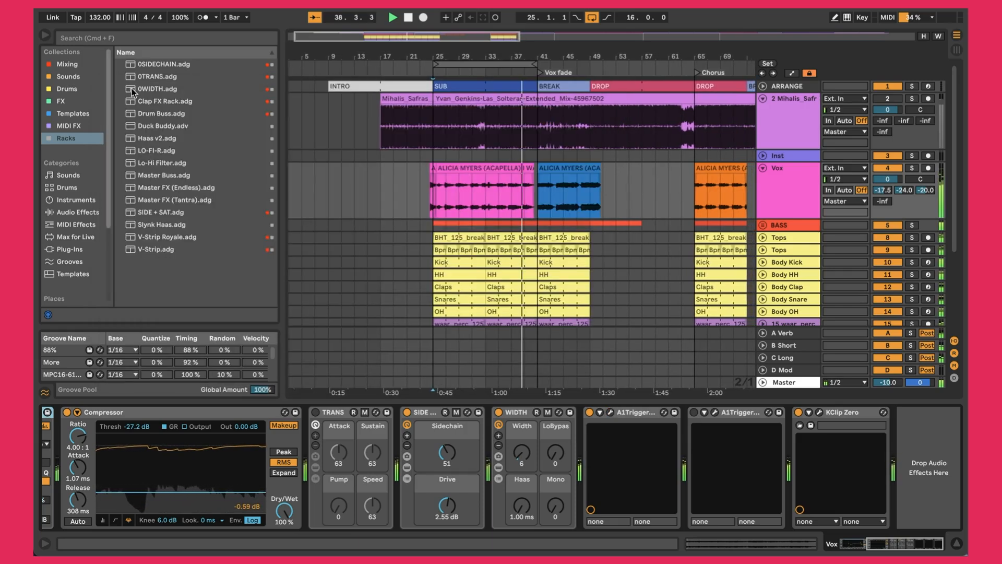
{"action": "left_click", "coordinate": [590, 412]}
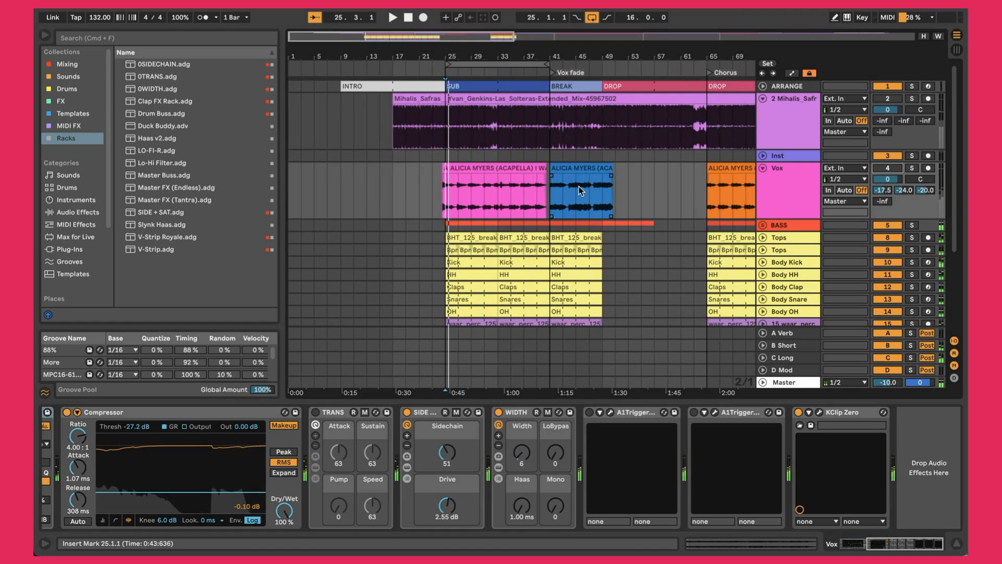
Deactivate the BASS group and all tracks from the first Tops through 19-RaveGenerator2
{"action": "scroll", "coordinate": [580, 191], "scroll_direction": "down", "scroll_amount": 2}
{"action": "scroll", "coordinate": [579, 191], "scroll_direction": "right", "scroll_amount": 1}
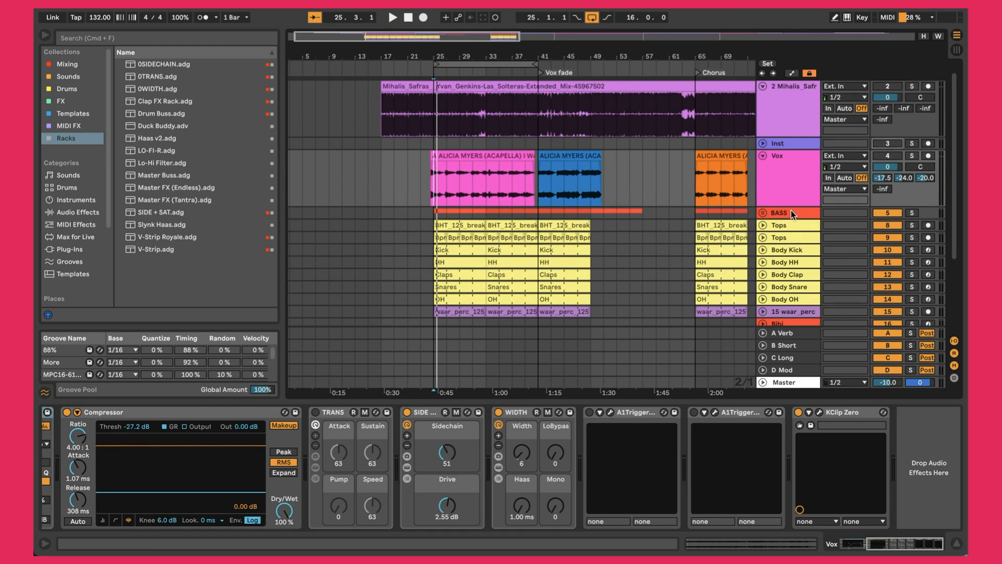
{"action": "left_click", "coordinate": [811, 225]}
{"action": "scroll", "coordinate": [809, 227], "scroll_direction": "down", "scroll_amount": 5}
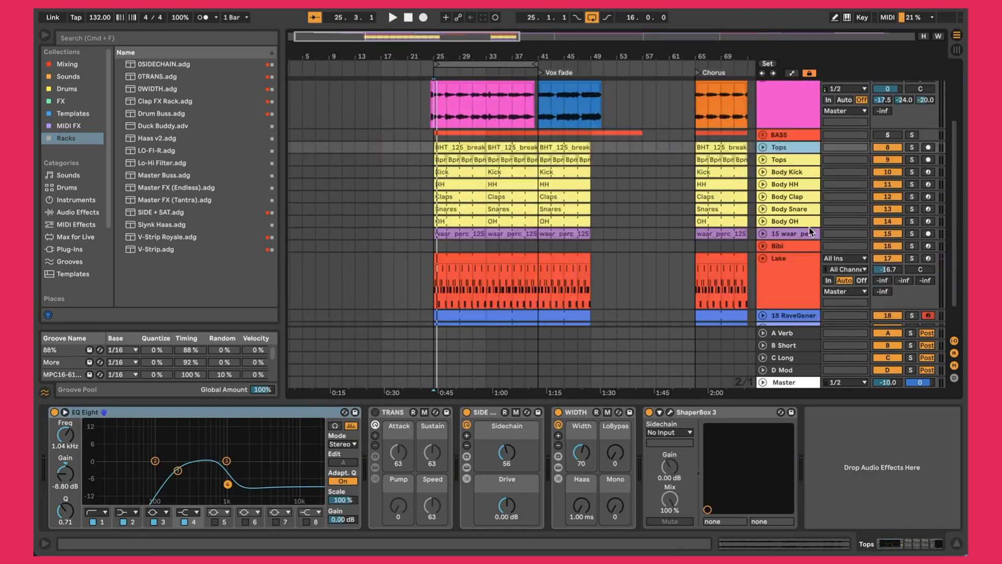
{"action": "left_click", "coordinate": [799, 291]}
{"action": "scroll", "coordinate": [887, 230], "scroll_direction": "up", "scroll_amount": 5}
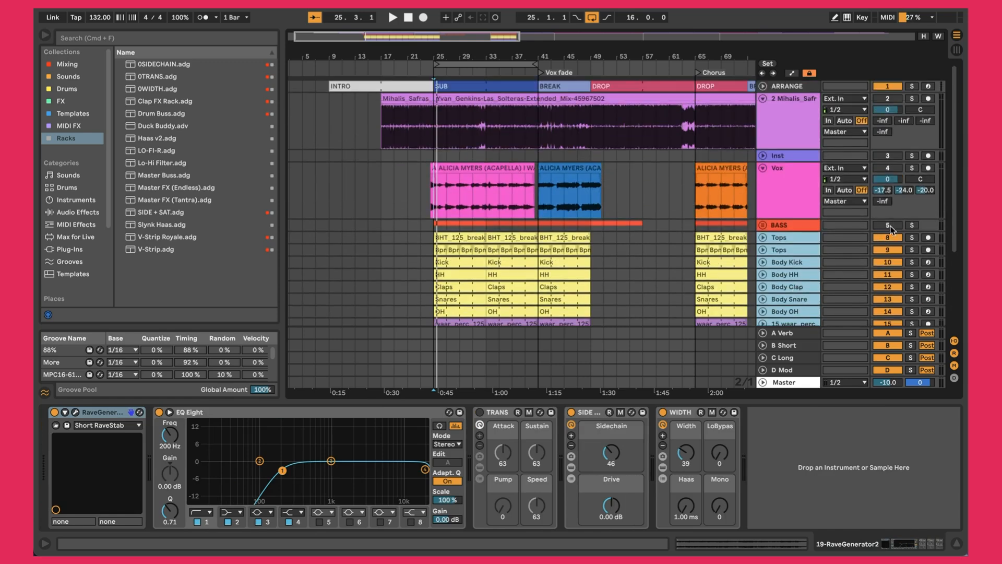
{"action": "left_click", "coordinate": [893, 239]}
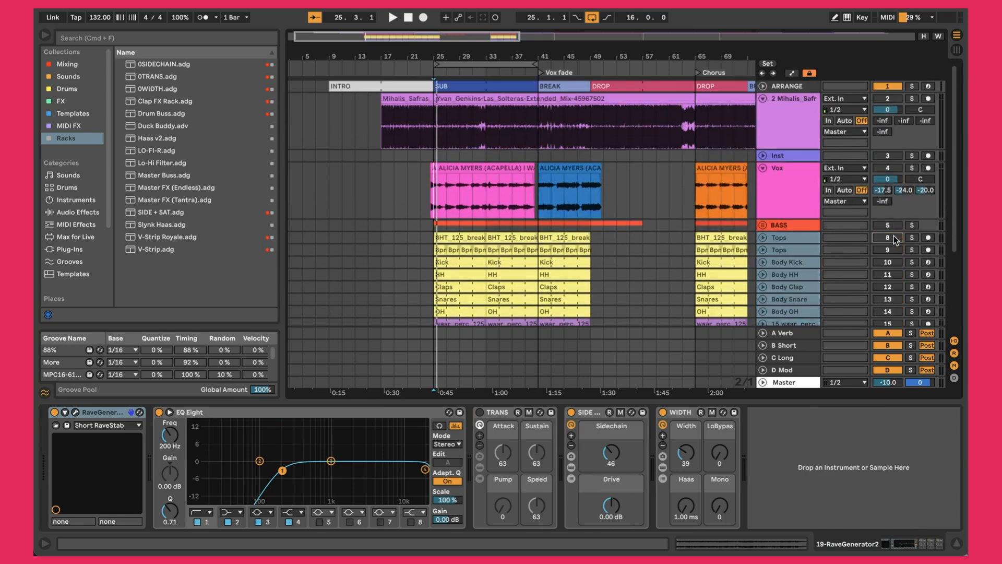
Reactivate the Body Kick track, play from bar 25, and solo reference track 2 to compare the kicks
{"action": "left_click", "coordinate": [804, 226]}
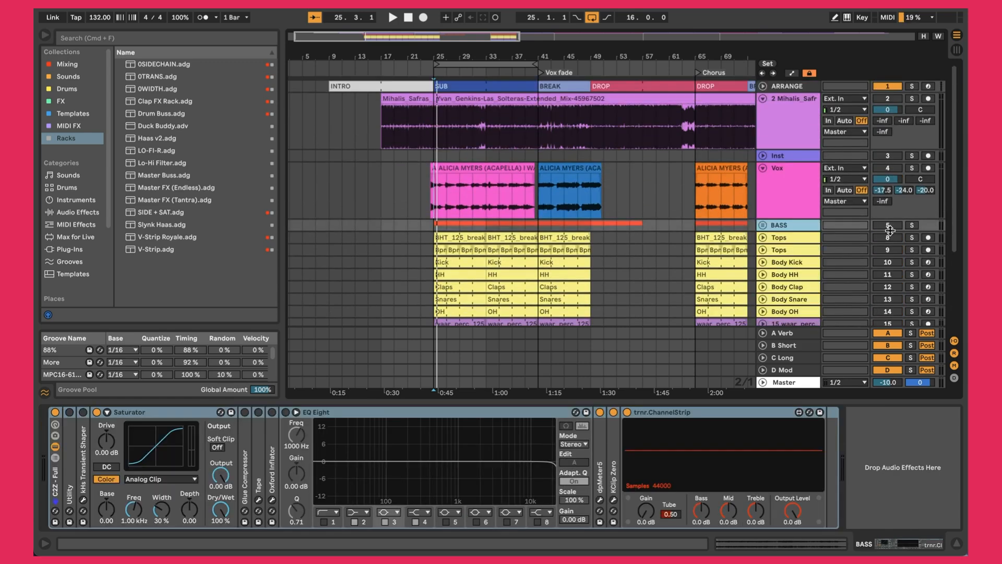
{"action": "left_click", "coordinate": [891, 265]}
{"action": "key", "text": "space"}
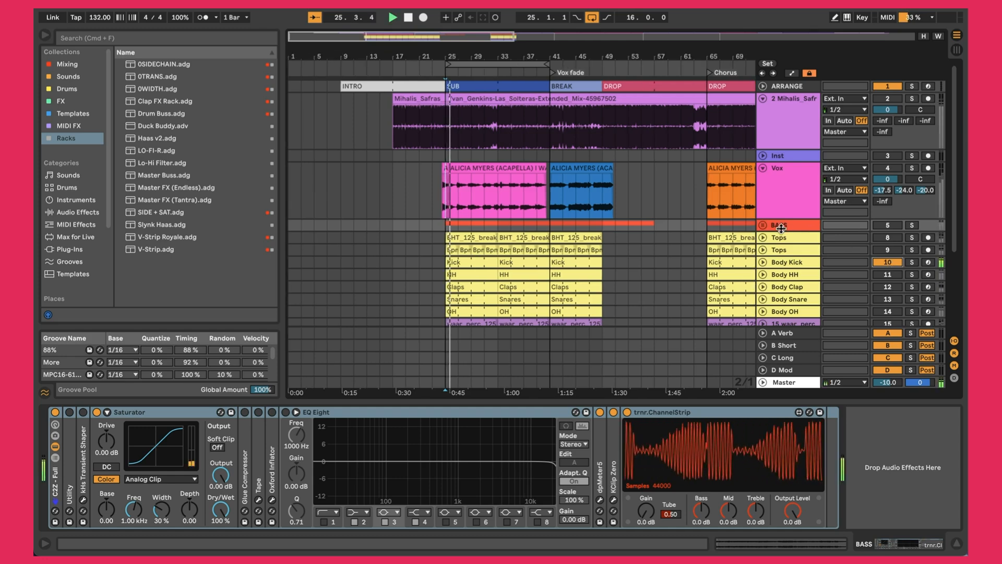
{"action": "key", "text": "s"}
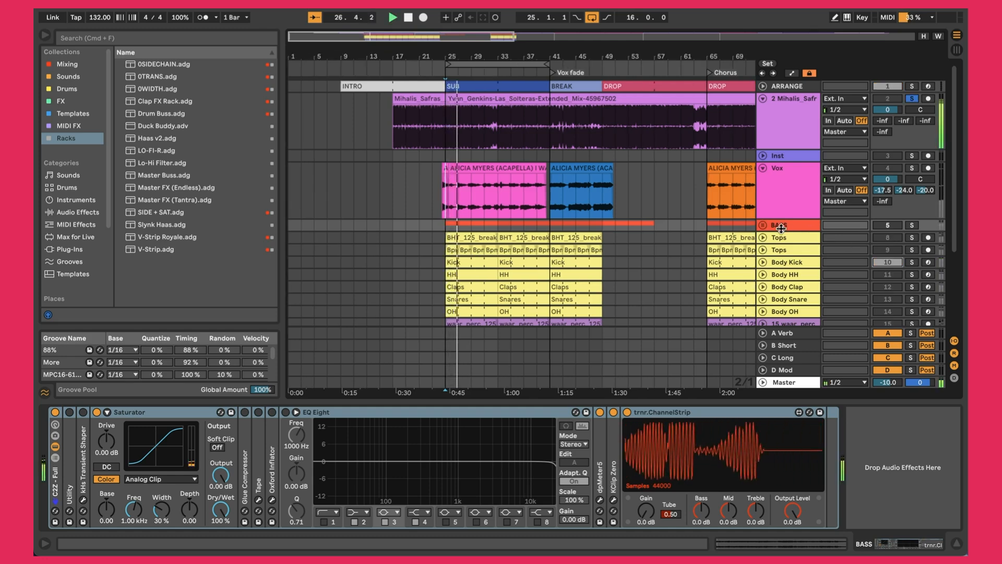
Unsolo reference track 2, then review the Body Kick device chain and view KClip Zero's window before closing it
{"action": "key", "text": "s"}
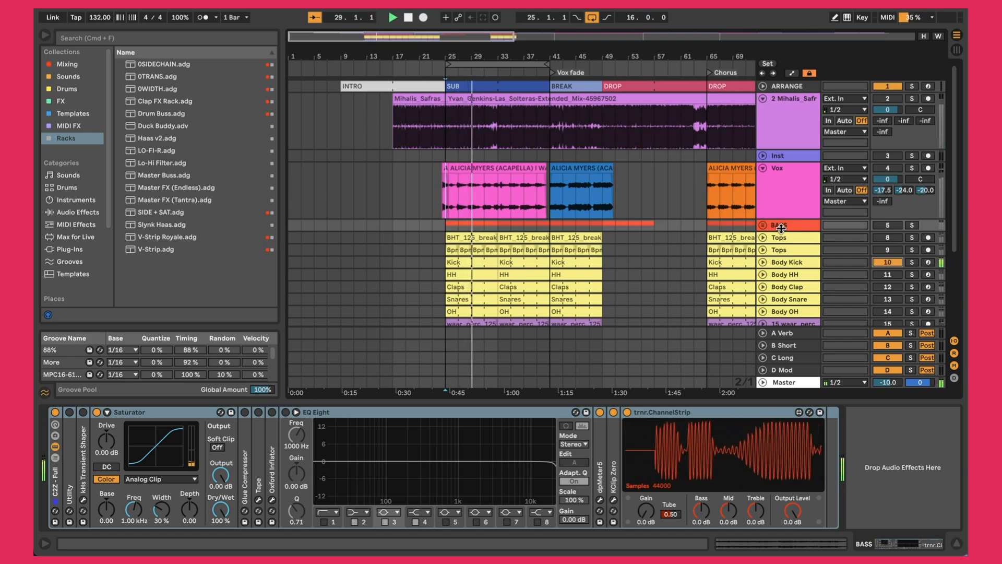
{"action": "left_click", "coordinate": [788, 264]}
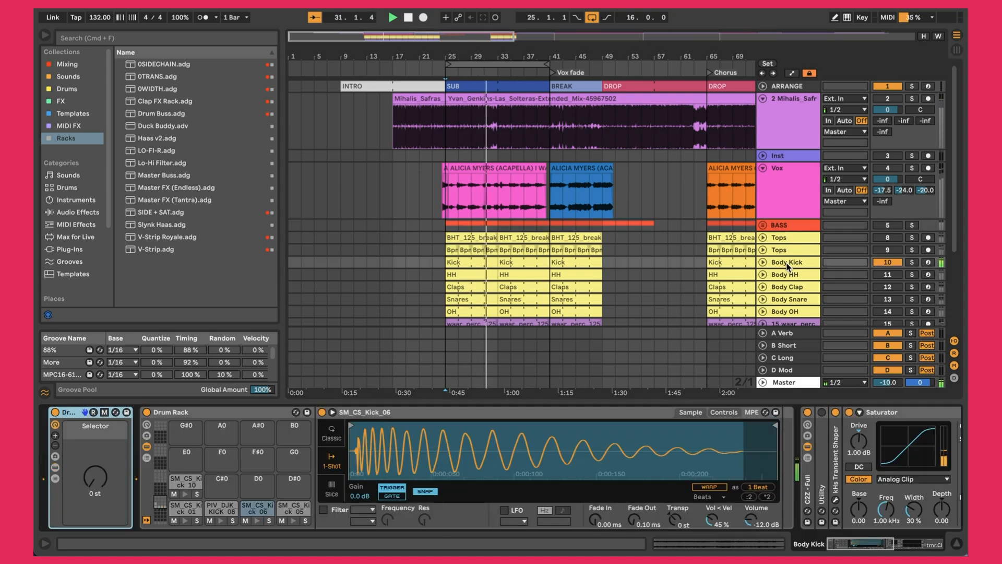
{"action": "scroll", "coordinate": [621, 469], "scroll_direction": "right", "scroll_amount": 6}
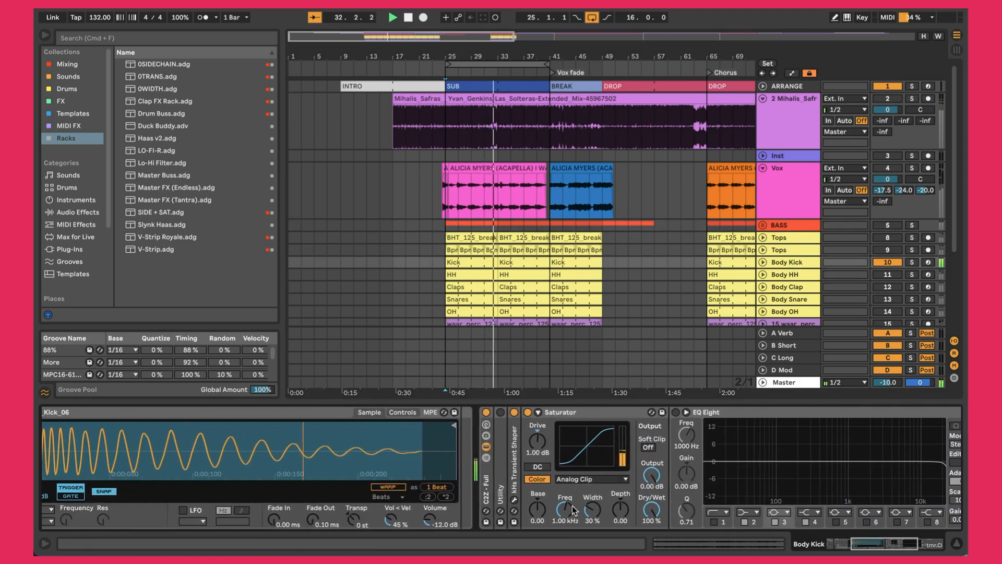
{"action": "scroll", "coordinate": [543, 446], "scroll_direction": "right", "scroll_amount": 8}
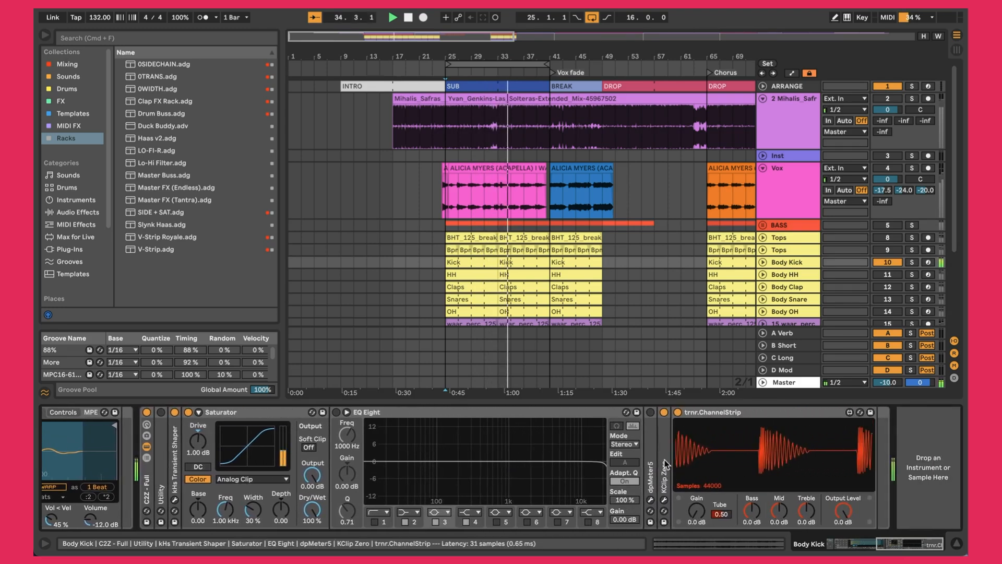
{"action": "left_click", "coordinate": [664, 500]}
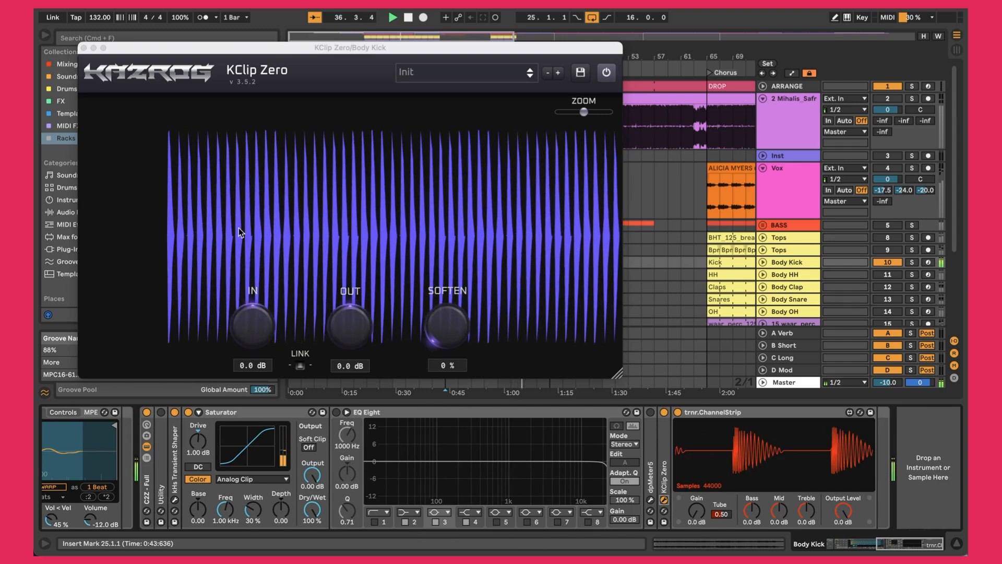
{"action": "left_click", "coordinate": [84, 47]}
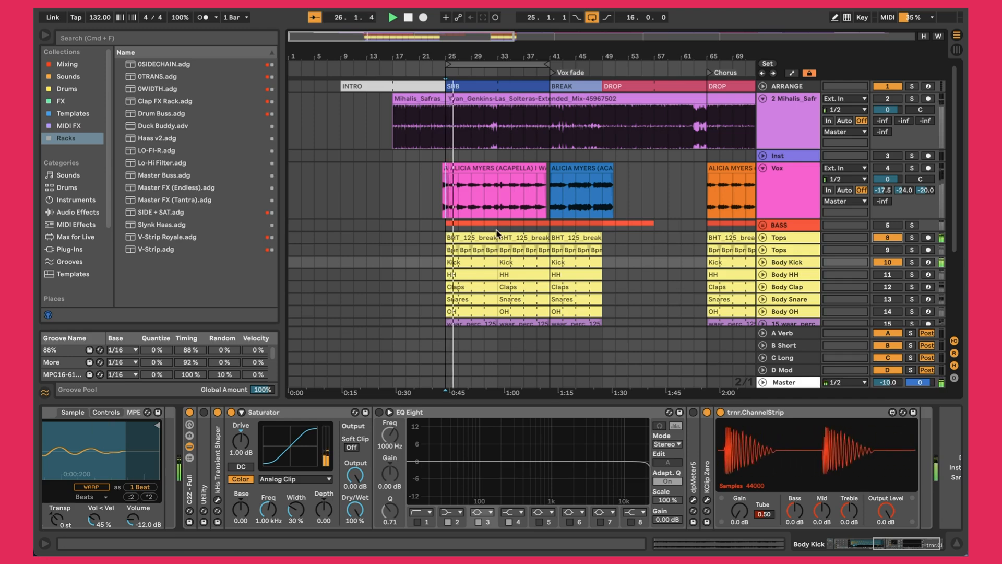
Open the break loop clip on the first Tops track and display its Clip Gain envelope
{"action": "double_click", "coordinate": [479, 238]}
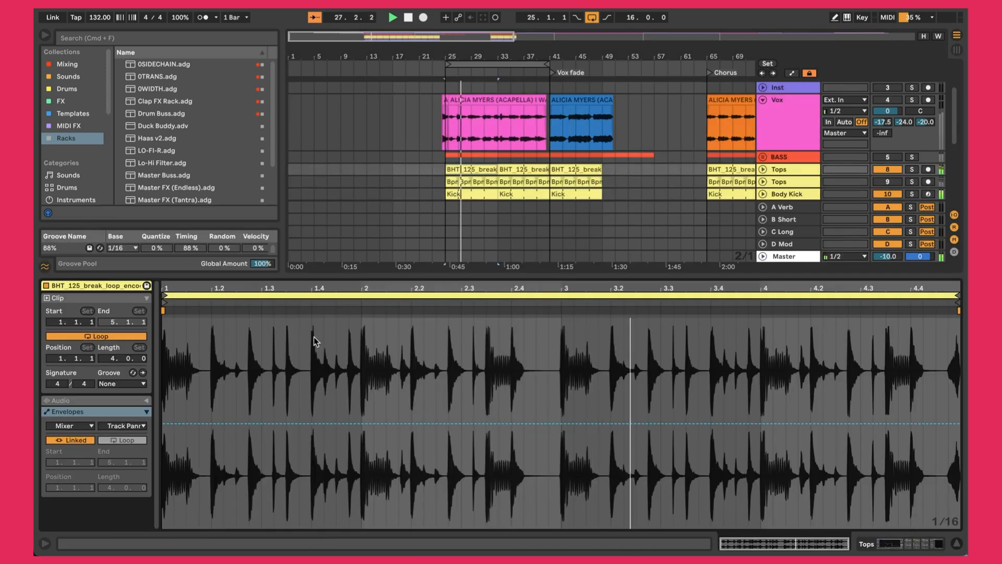
{"action": "left_click", "coordinate": [126, 426]}
{"action": "left_click", "coordinate": [129, 446]}
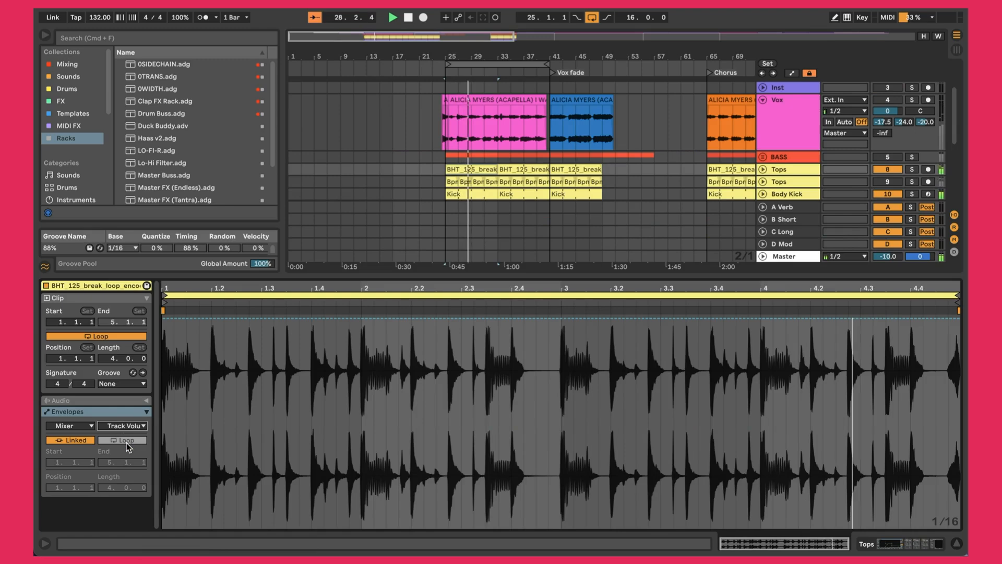
{"action": "left_click", "coordinate": [68, 426]}
{"action": "left_click", "coordinate": [62, 229]}
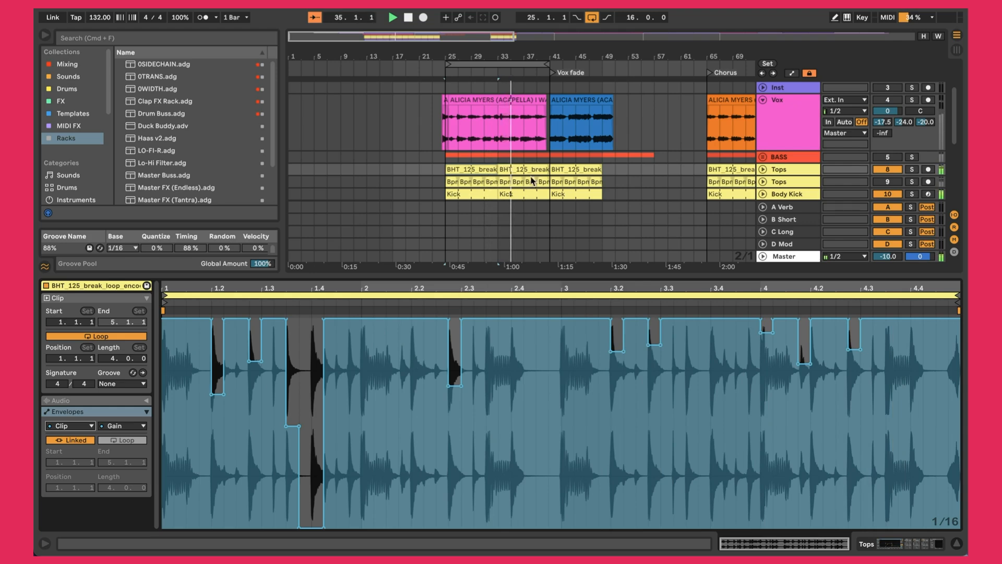
Return to the first Tops track's device chain and view ShaperBox 3's Pan shape, then close its window
{"action": "key", "text": "shift+Tab"}
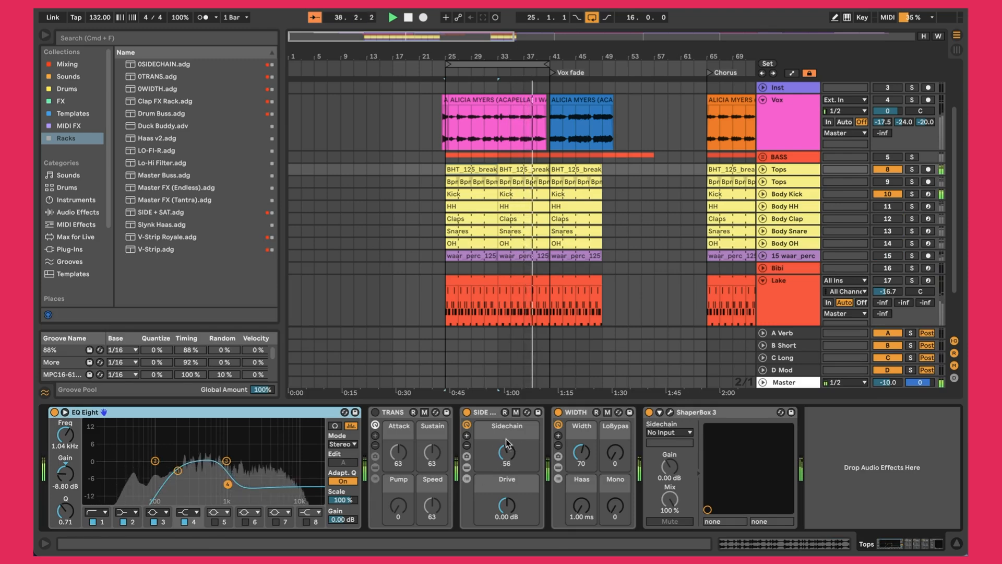
{"action": "left_click", "coordinate": [671, 413]}
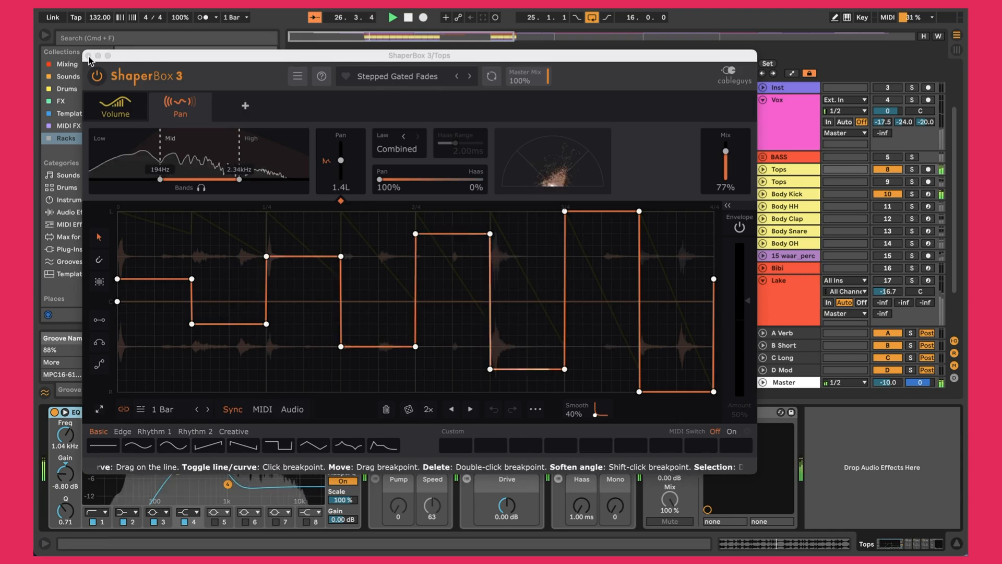
{"action": "left_click", "coordinate": [88, 56]}
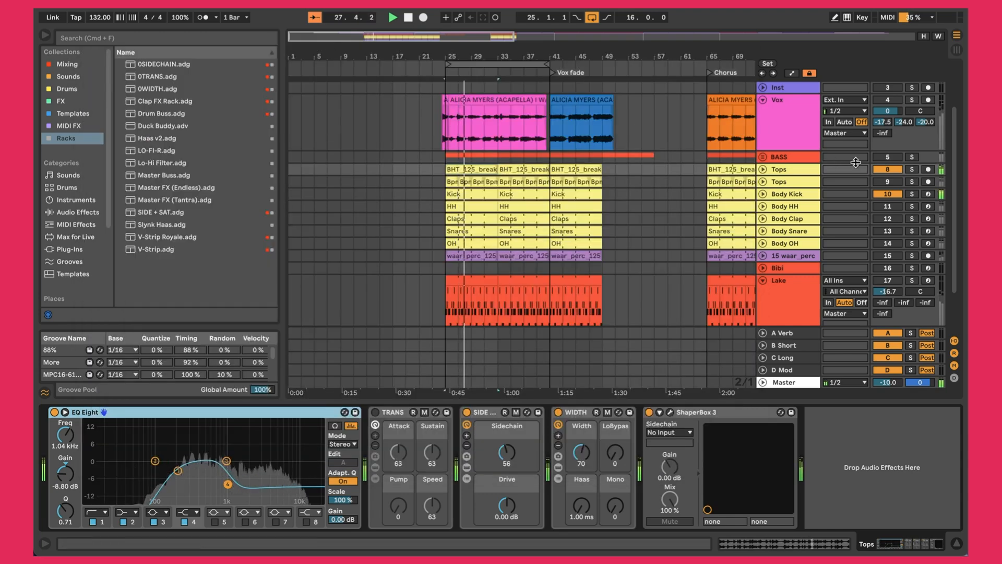
Reactivate the second Tops track and show its device chain
{"action": "left_click", "coordinate": [888, 183]}
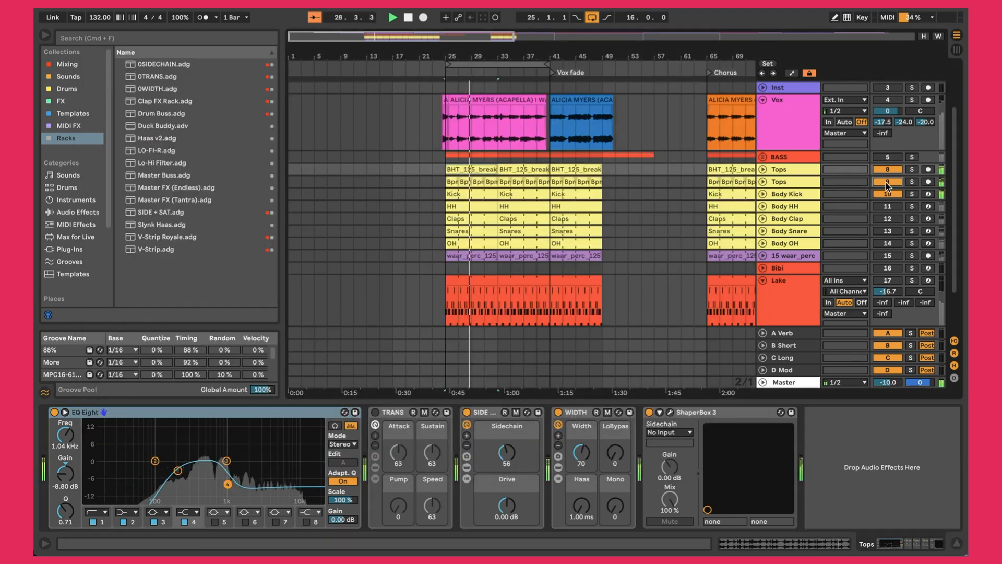
{"action": "left_click", "coordinate": [776, 182]}
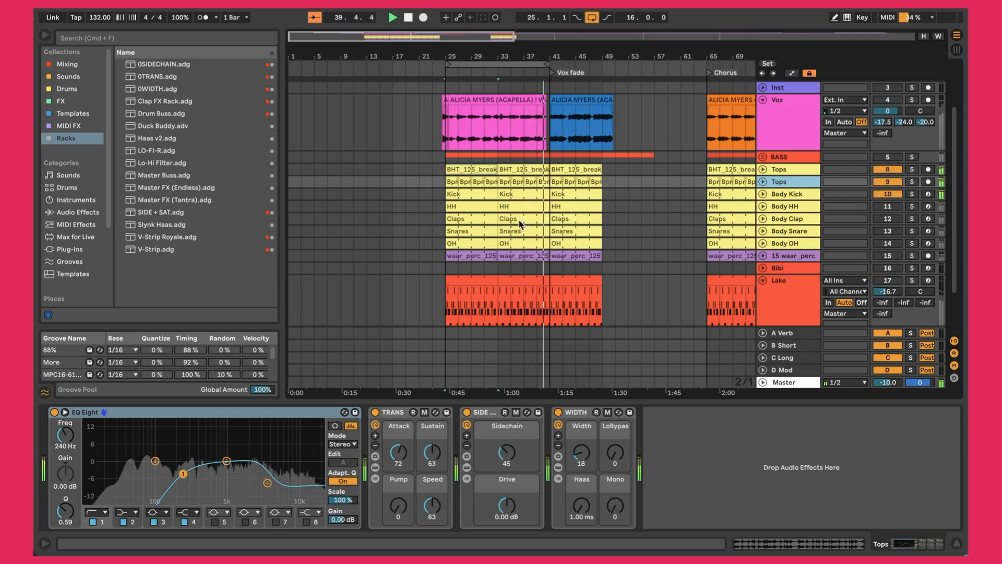
{"action": "scroll", "coordinate": [662, 152], "scroll_direction": "up", "scroll_amount": 2}
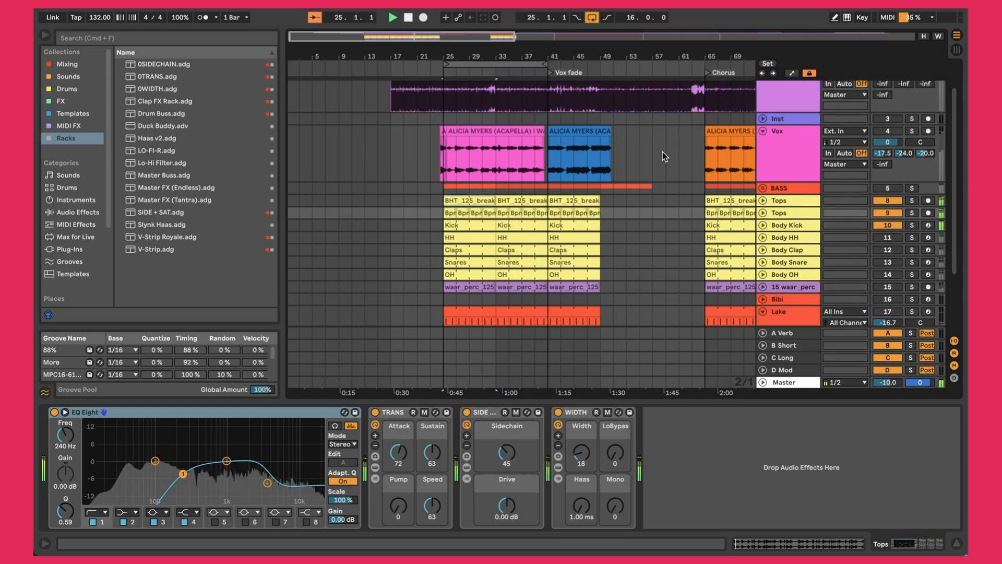
{"action": "scroll", "coordinate": [662, 152], "scroll_direction": "down", "scroll_amount": 2}
{"action": "scroll", "coordinate": [663, 152], "scroll_direction": "right", "scroll_amount": 2}
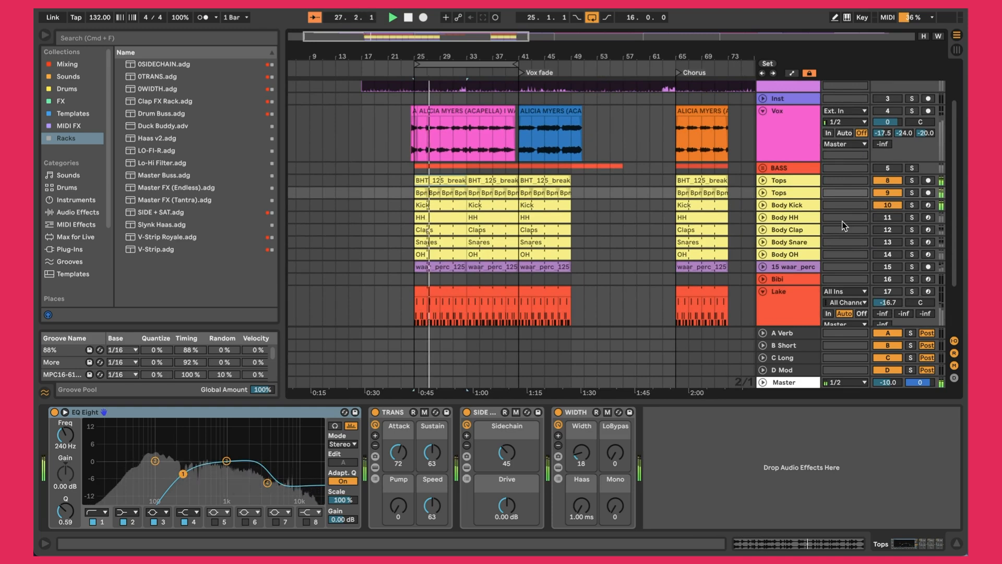
Reactivate the Body Clap and Body Snare tracks and compare the drums with the soloed reference track
{"action": "left_click", "coordinate": [890, 230]}
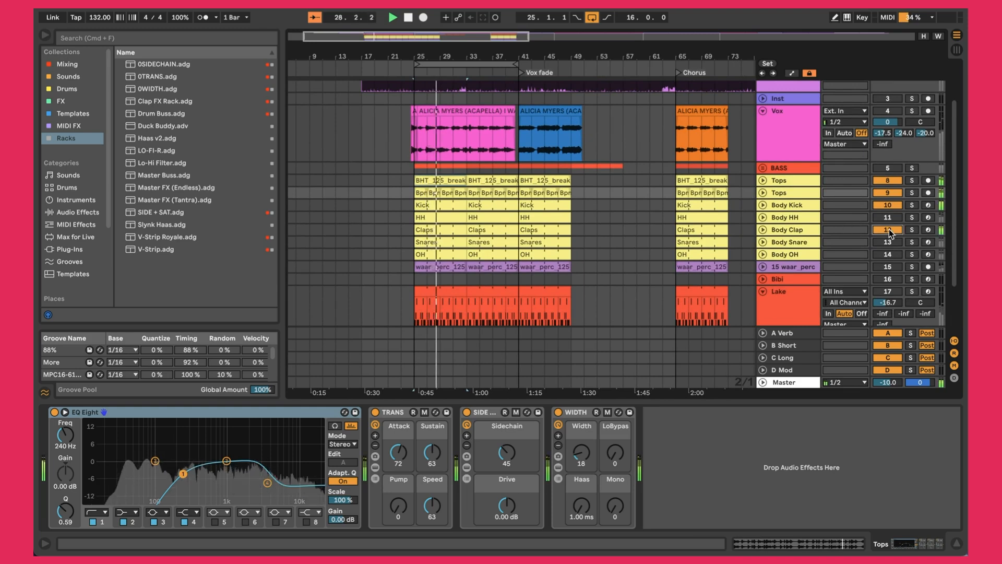
{"action": "left_click", "coordinate": [888, 243]}
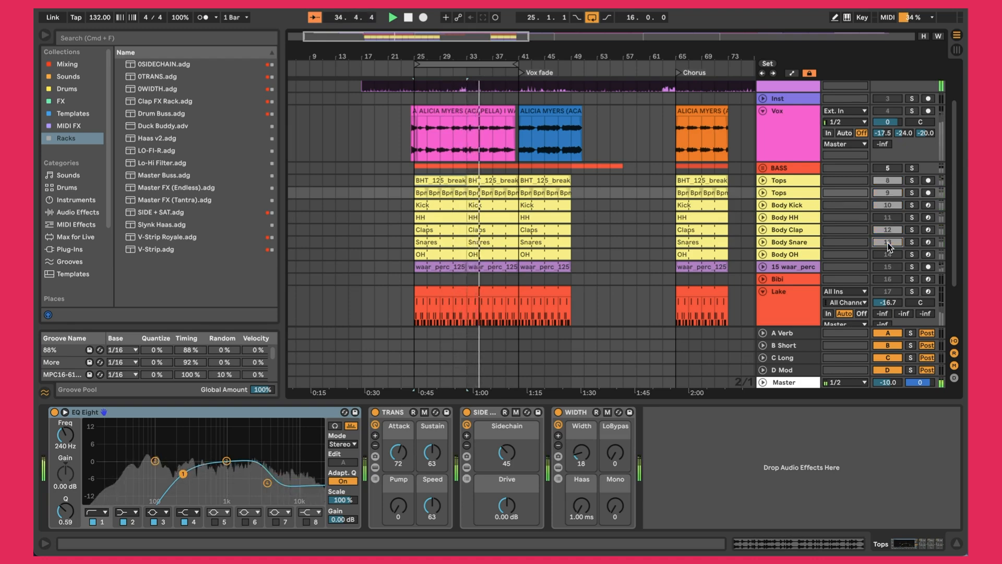
{"action": "left_click", "coordinate": [888, 242]}
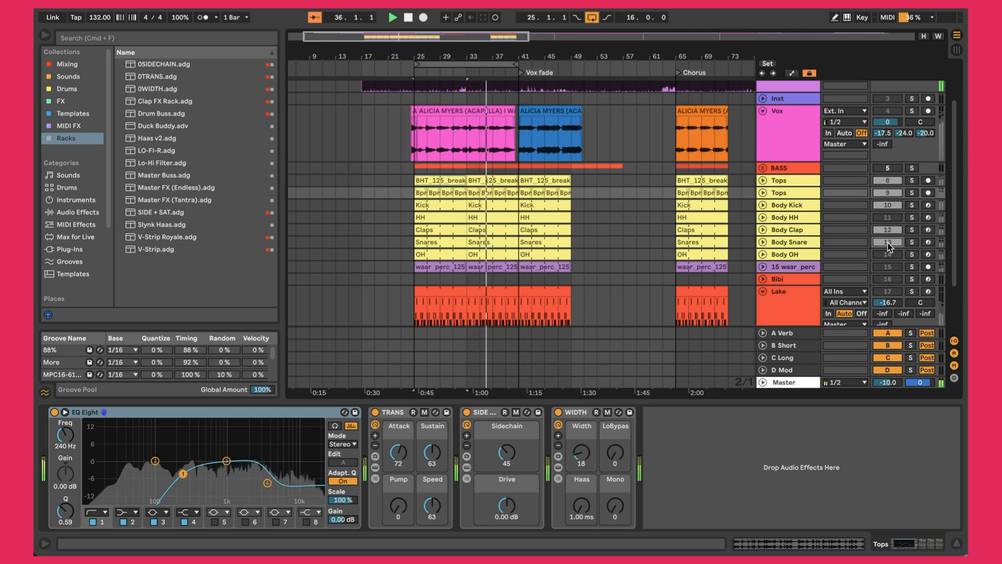
{"action": "left_click", "coordinate": [887, 243]}
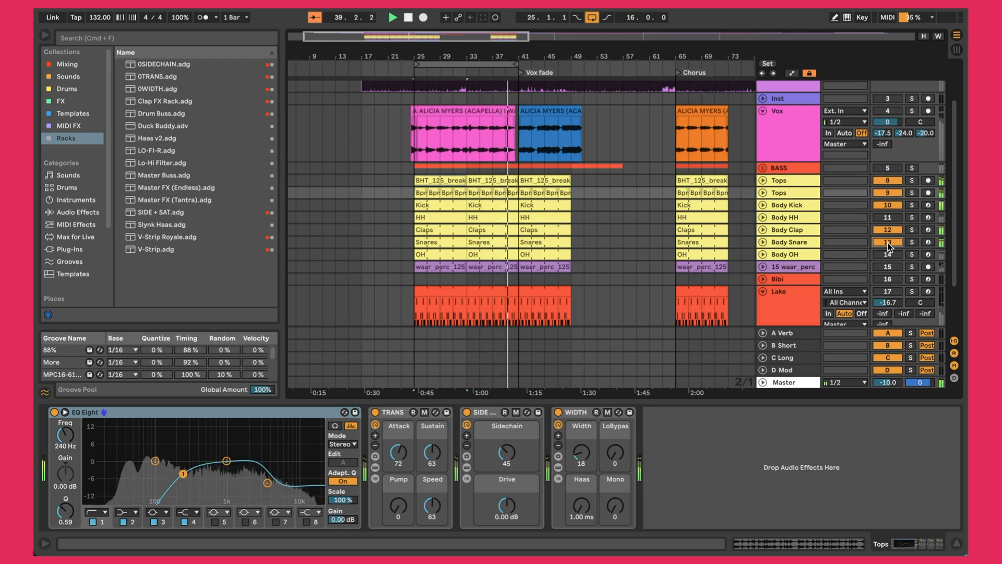
Audition the Vox track together with the drums, then deactivate it again
{"action": "left_click", "coordinate": [893, 111]}
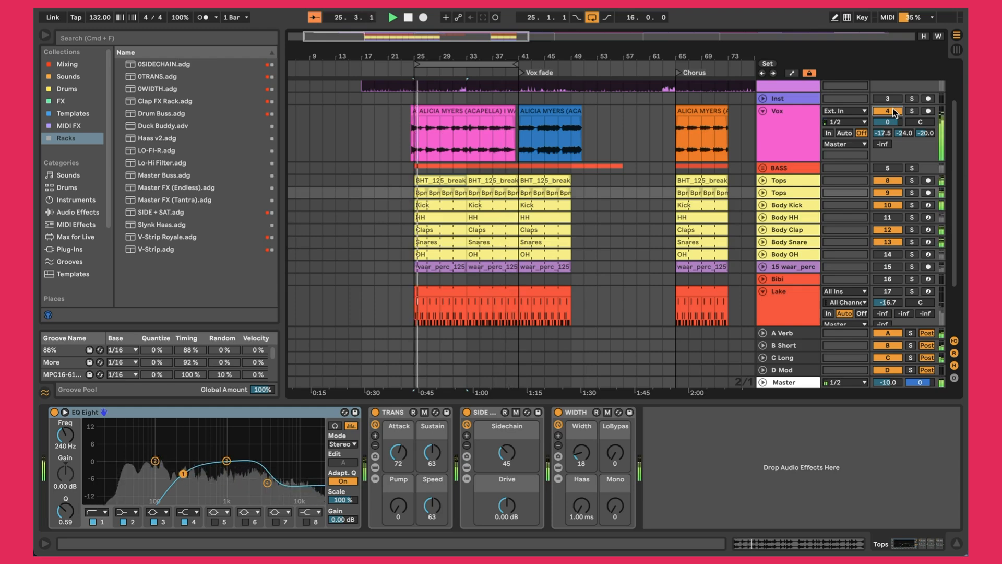
{"action": "left_click", "coordinate": [893, 111]}
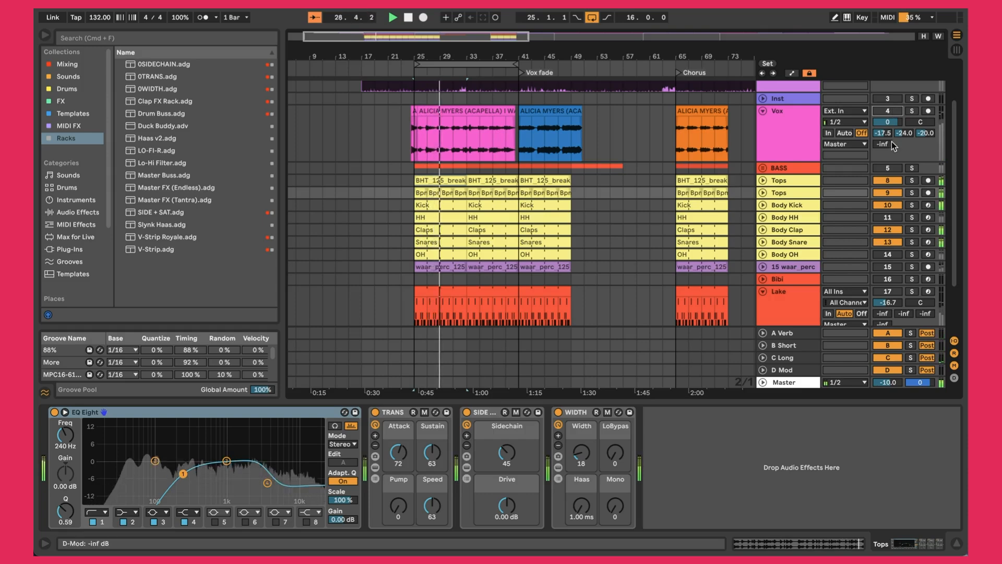
Reactivate the Body HH, Body OH and 15 waar_perc tracks to layer them into the playing drums
{"action": "left_click", "coordinate": [888, 217]}
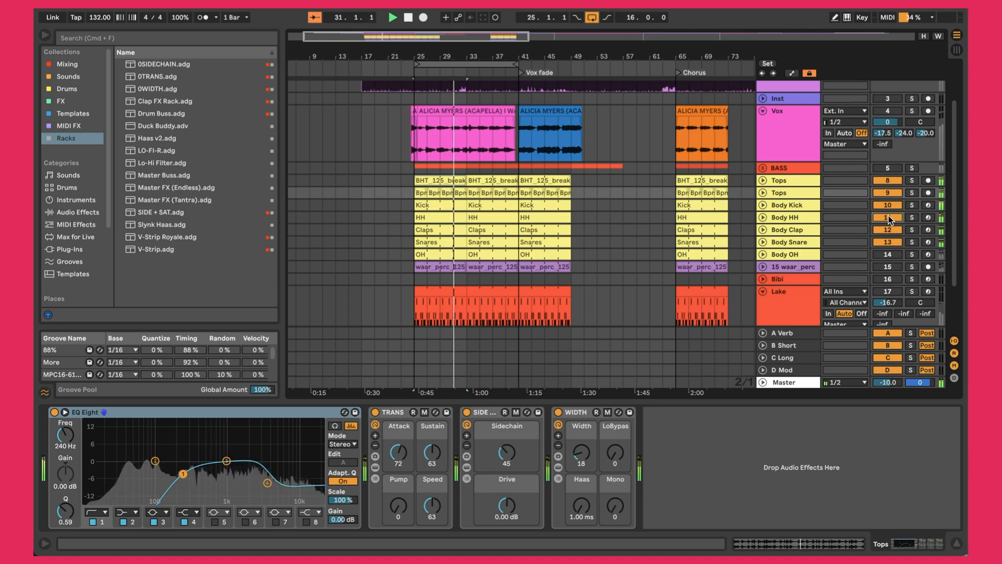
{"action": "left_click", "coordinate": [888, 217]}
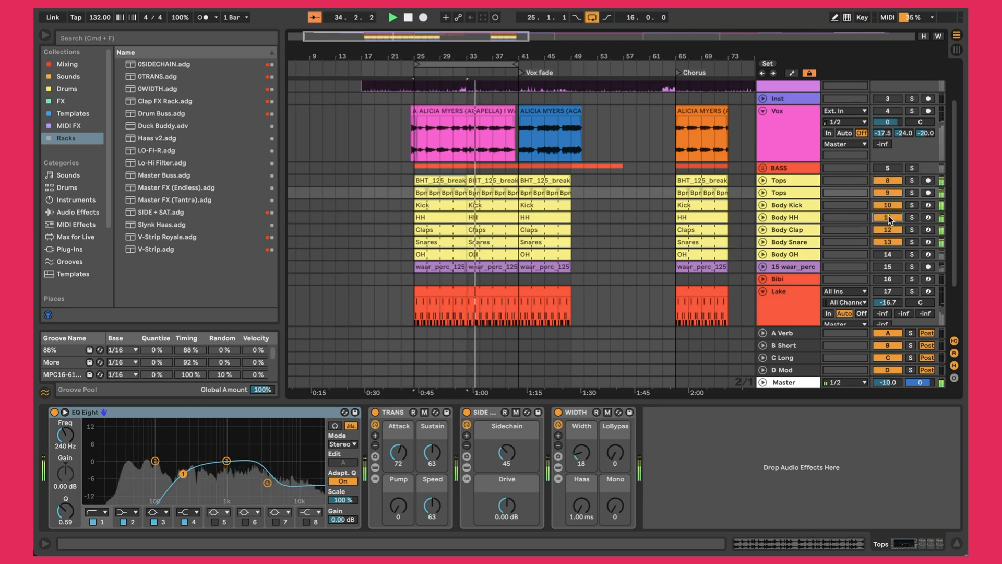
{"action": "left_click", "coordinate": [892, 254]}
{"action": "left_click", "coordinate": [892, 254]}
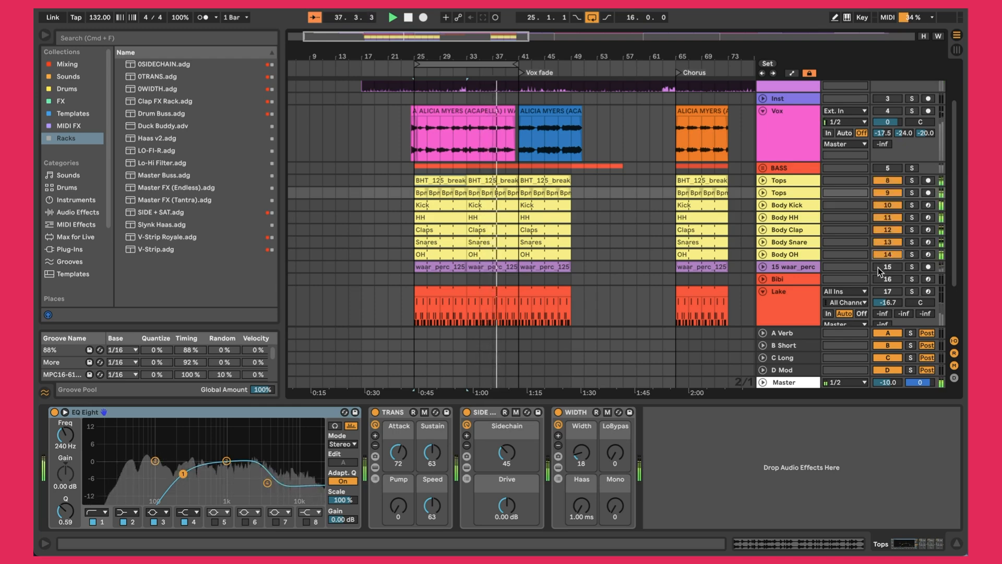
{"action": "left_click", "coordinate": [878, 268]}
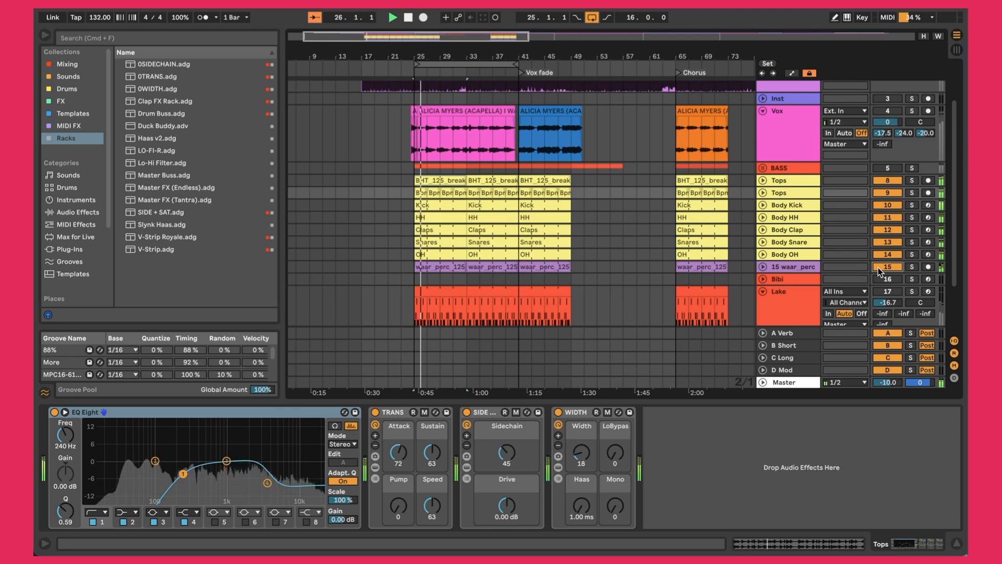
Reactivate the BASS group and unfold it to show the Subs and Mids tracks
{"action": "scroll", "coordinate": [739, 237], "scroll_direction": "up", "scroll_amount": 2}
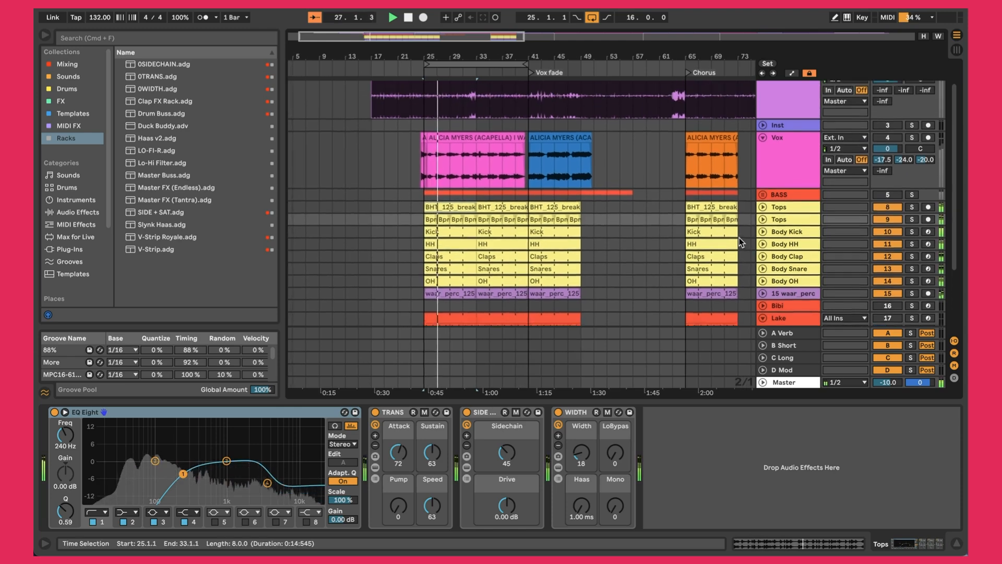
{"action": "scroll", "coordinate": [739, 237], "scroll_direction": "up", "scroll_amount": 2}
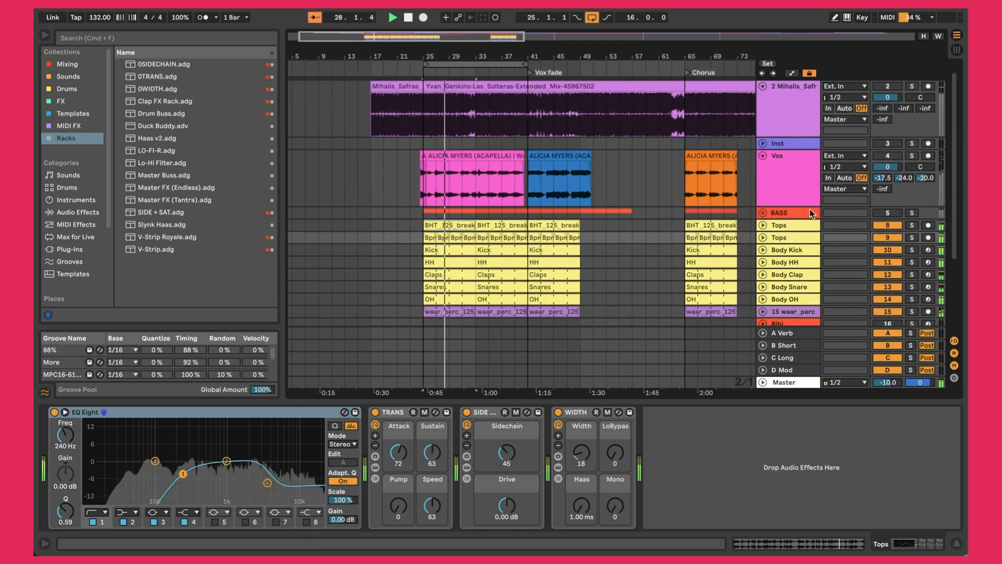
{"action": "left_click", "coordinate": [763, 212]}
{"action": "scroll", "coordinate": [494, 239], "scroll_direction": "down", "scroll_amount": 4}
{"action": "scroll", "coordinate": [494, 239], "scroll_direction": "down", "scroll_amount": 1}
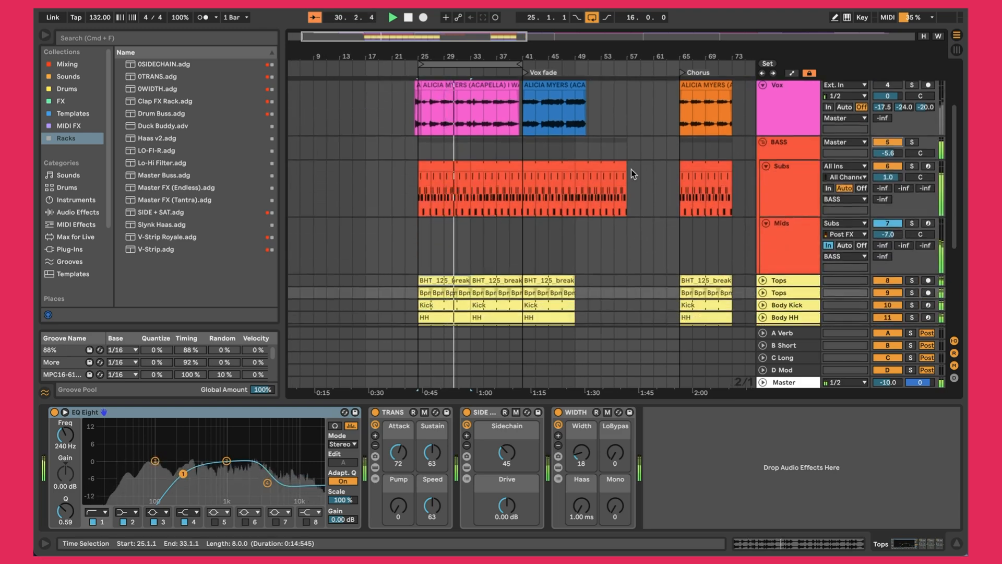
Open the first Subs MIDI clip to view its notes, then show the Subs track's devices
{"action": "double_click", "coordinate": [436, 166]}
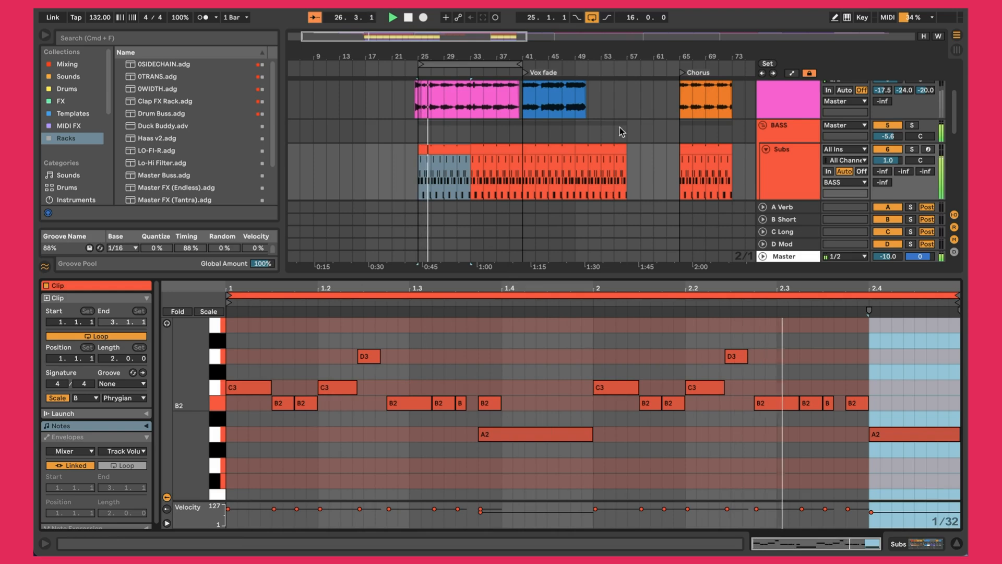
{"action": "scroll", "coordinate": [620, 128], "scroll_direction": "down", "scroll_amount": 2}
{"action": "left_click", "coordinate": [786, 137]}
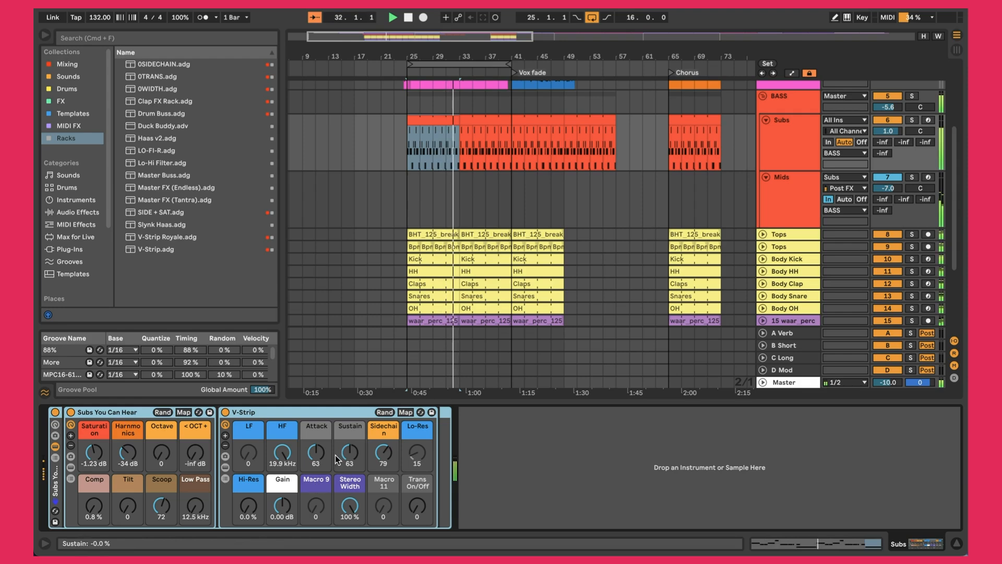
Review the Mids track's device chain through to the WIDTH rack while auditioning Mids soloed, then clear the solo
{"action": "left_click", "coordinate": [788, 201]}
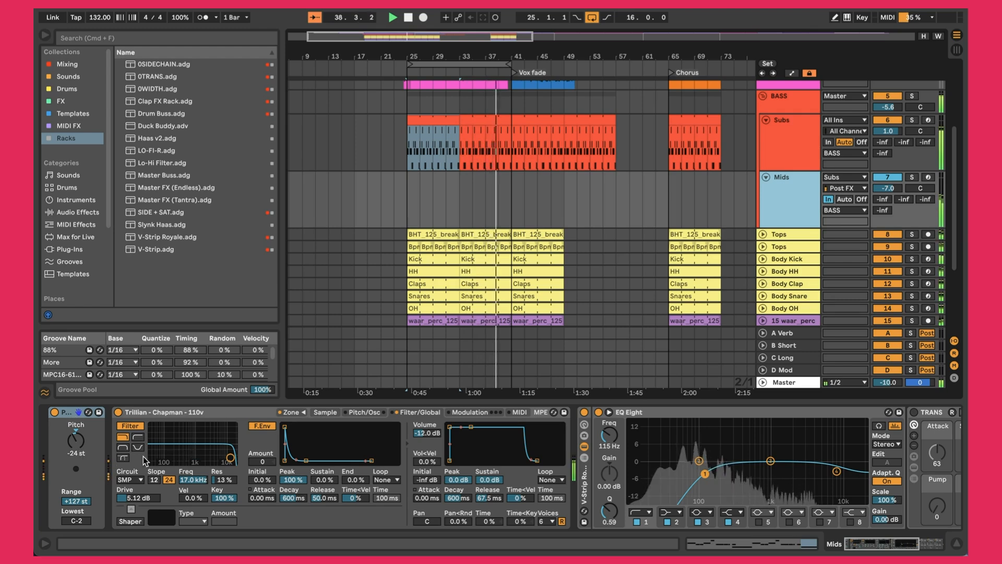
{"action": "left_click", "coordinate": [912, 178]}
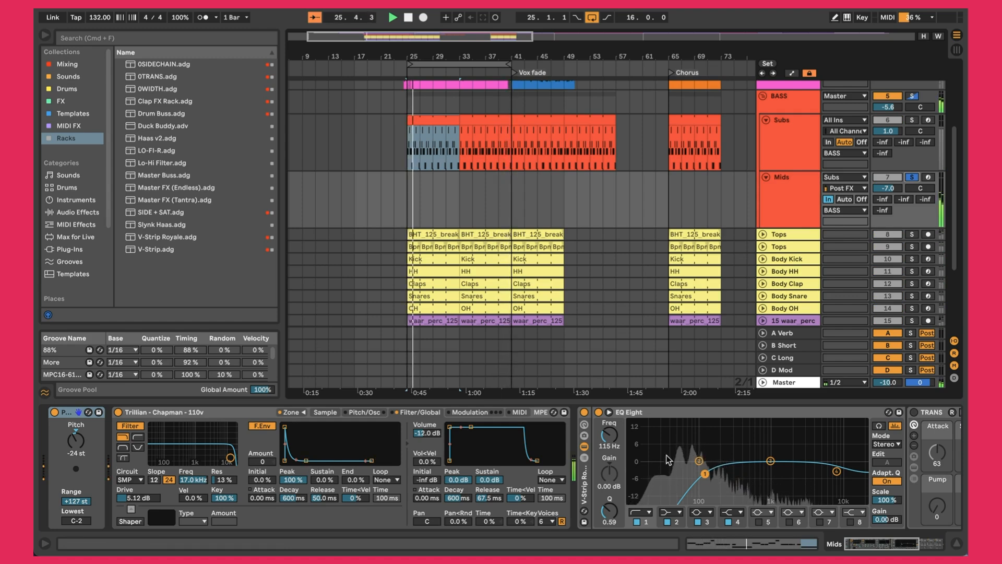
{"action": "scroll", "coordinate": [816, 477], "scroll_direction": "right", "scroll_amount": 10}
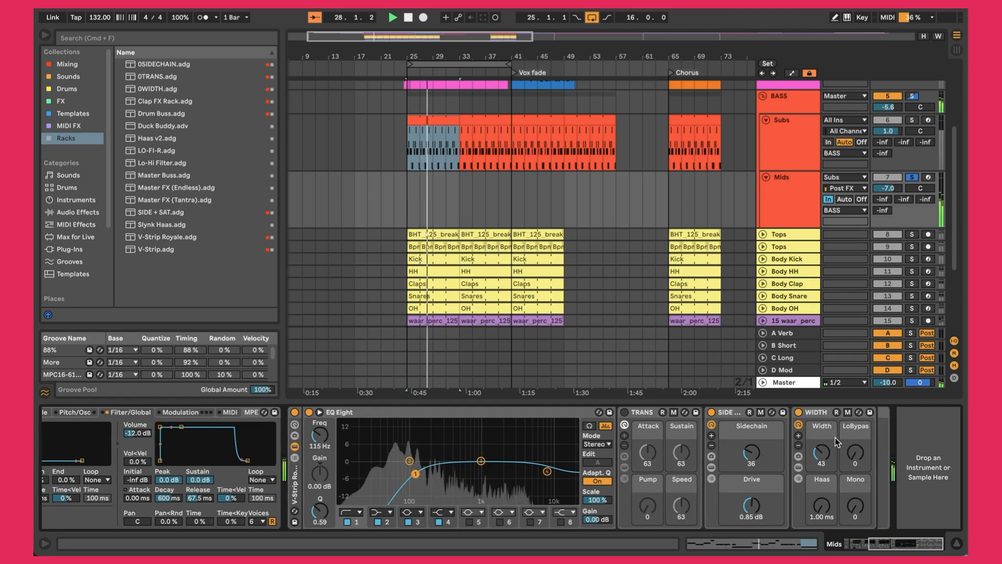
{"action": "left_click", "coordinate": [912, 97]}
{"action": "left_click", "coordinate": [911, 97]}
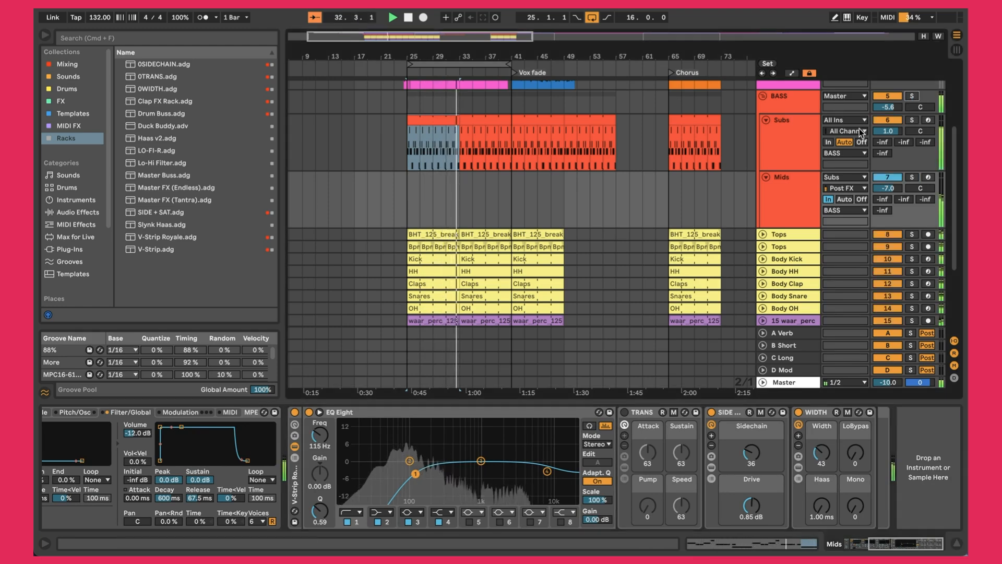
Show the BASS group's device chain and leave the group folded
{"action": "scroll", "coordinate": [556, 186], "scroll_direction": "up", "scroll_amount": 1}
{"action": "scroll", "coordinate": [555, 186], "scroll_direction": "up", "scroll_amount": 3}
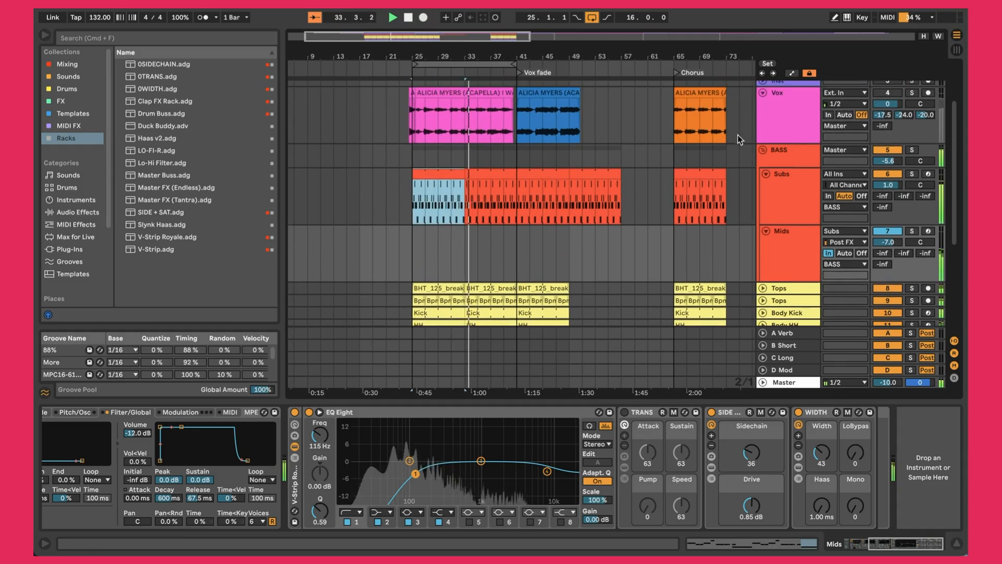
{"action": "left_click", "coordinate": [763, 149]}
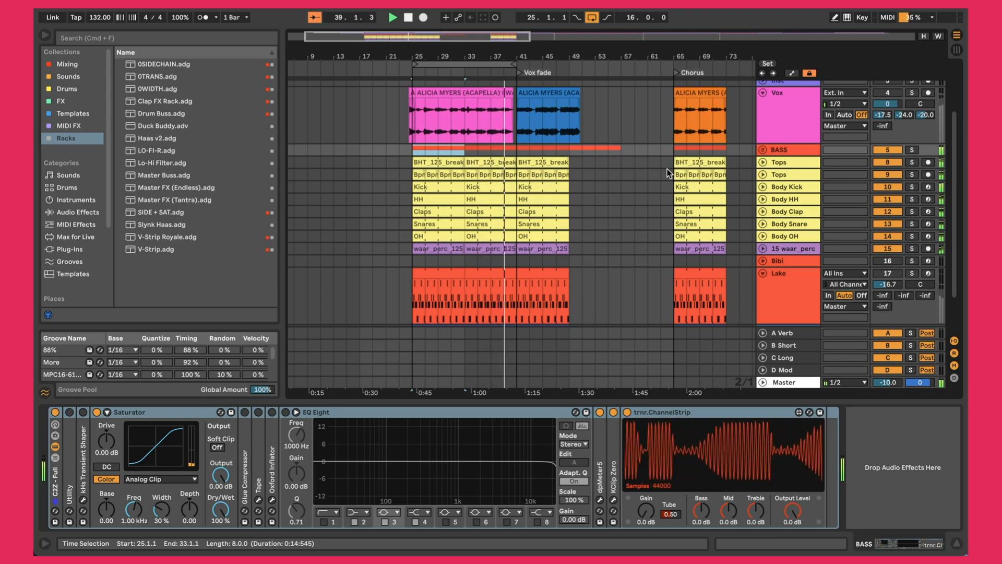
{"action": "left_click", "coordinate": [761, 151]}
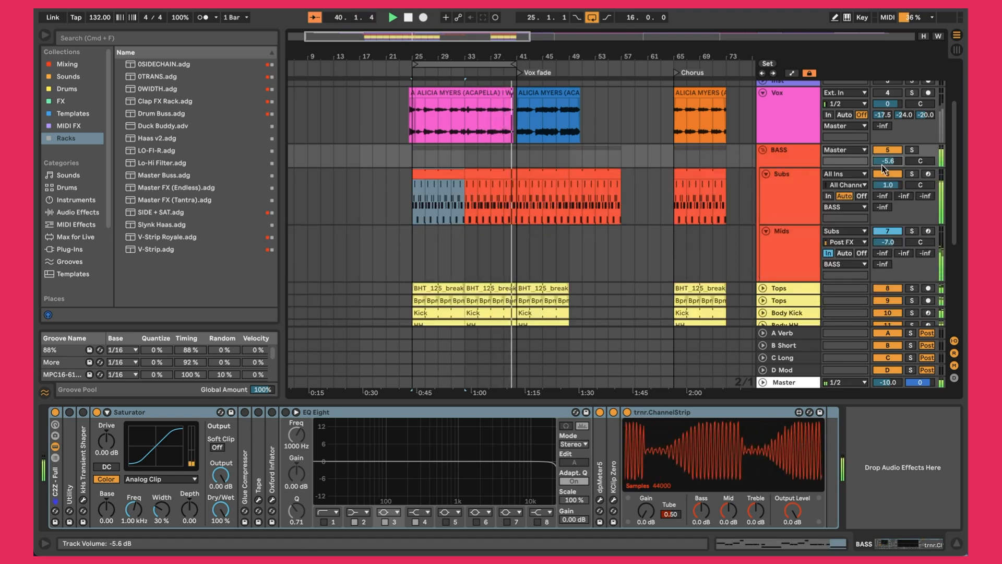
{"action": "left_click", "coordinate": [763, 151]}
{"action": "scroll", "coordinate": [609, 189], "scroll_direction": "down", "scroll_amount": 3}
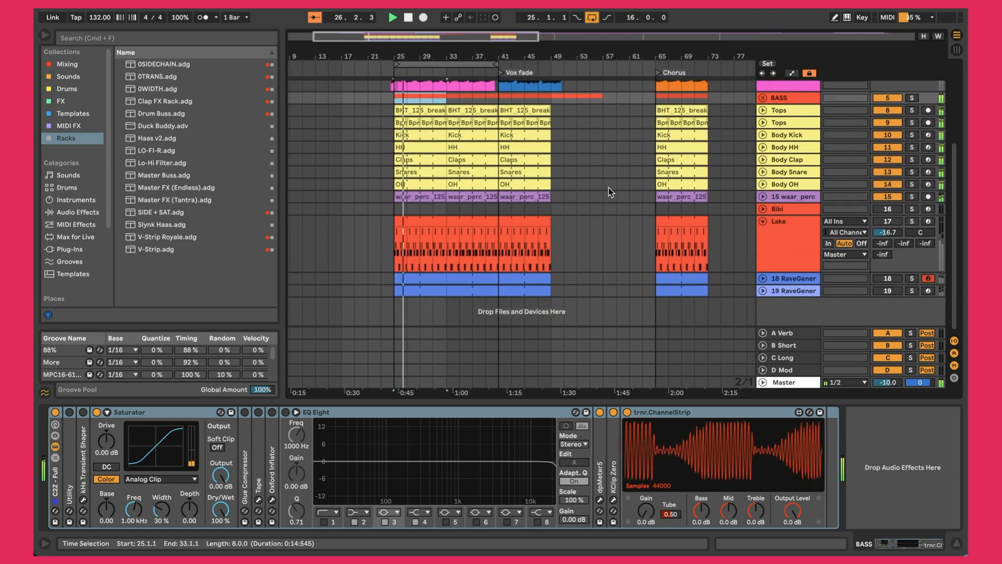
Activate the Lake track and review its device chain, opening and closing the Vital and A1TriggerGate plugin windows
{"action": "left_click", "coordinate": [494, 236]}
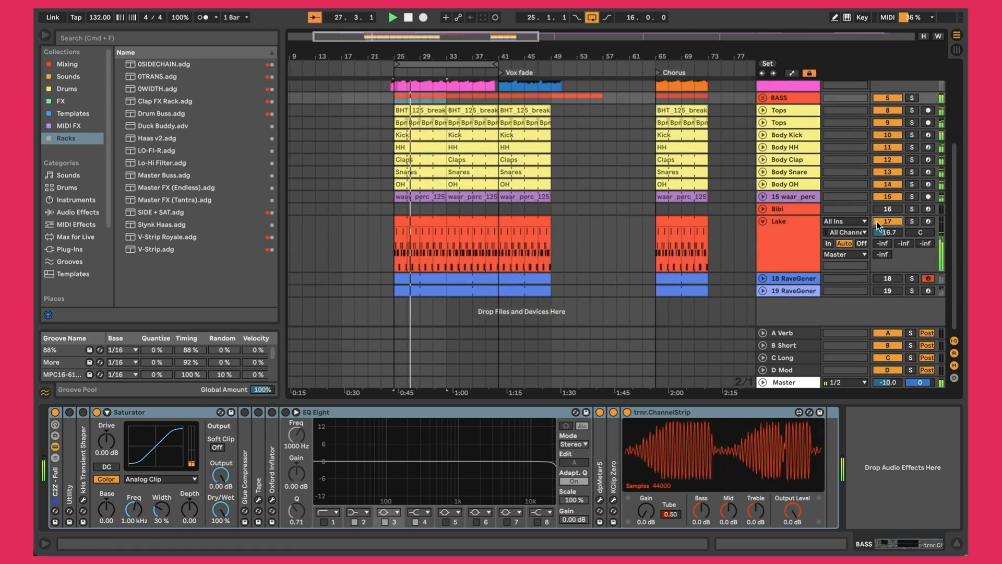
{"action": "left_click", "coordinate": [424, 220]}
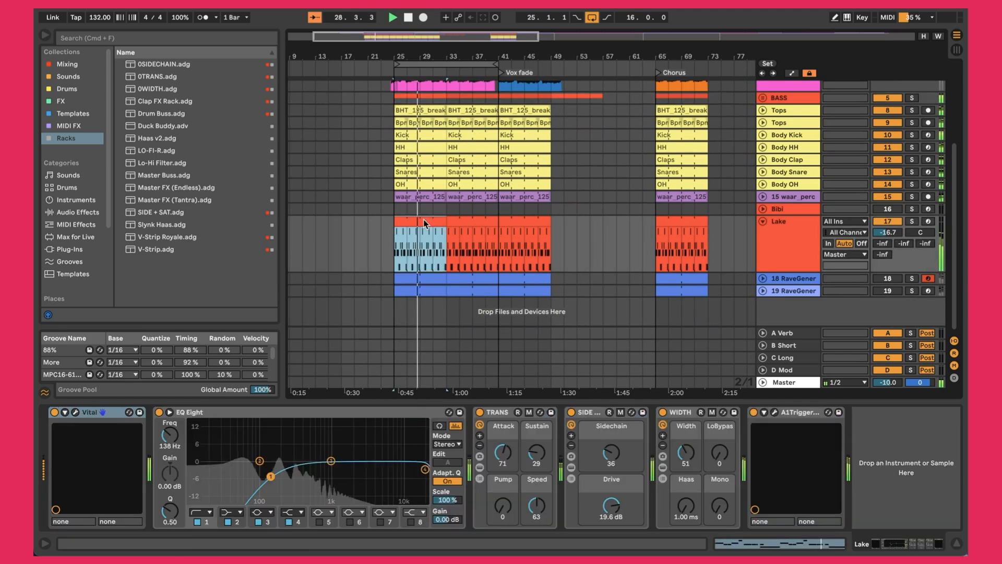
{"action": "left_click", "coordinate": [74, 412]}
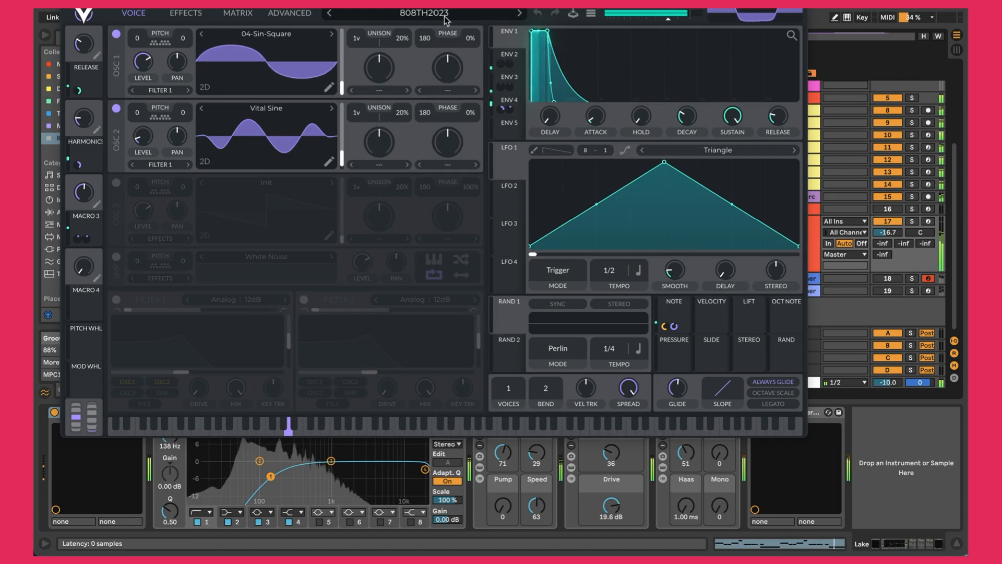
{"action": "left_click_drag", "start_coordinate": [109, 1], "coordinate": [123, 64]}
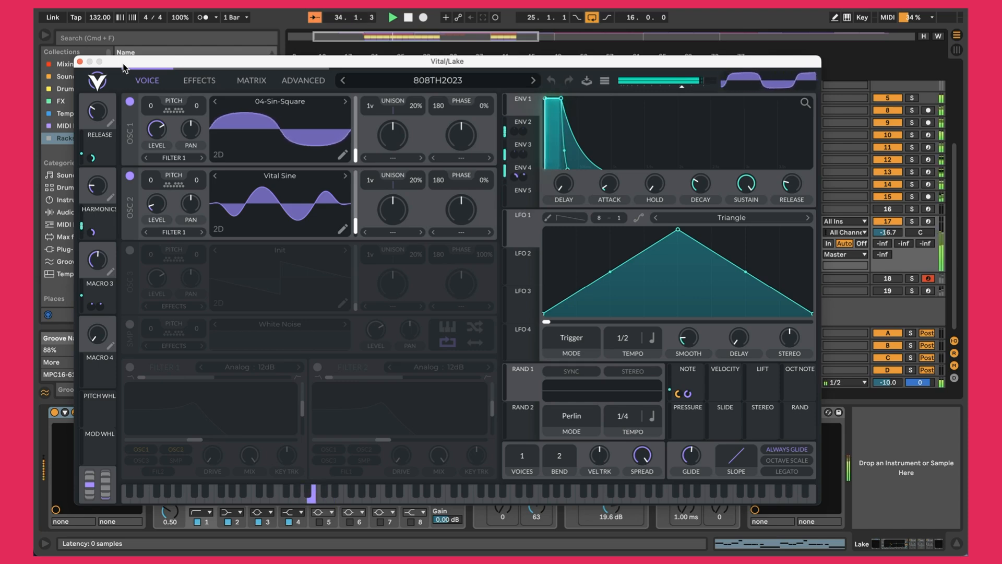
{"action": "left_click", "coordinate": [80, 62]}
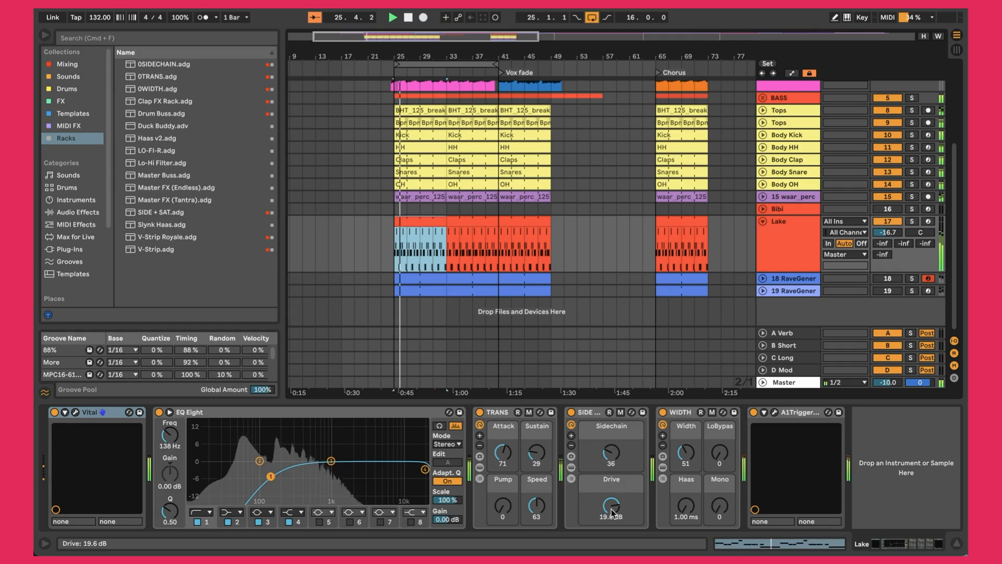
{"action": "left_click", "coordinate": [775, 412]}
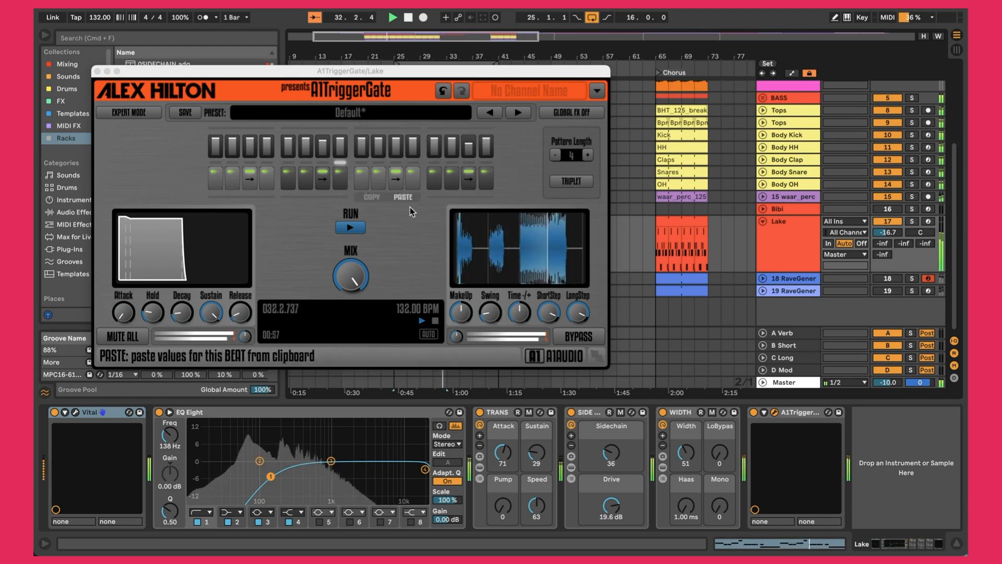
{"action": "left_click", "coordinate": [97, 71]}
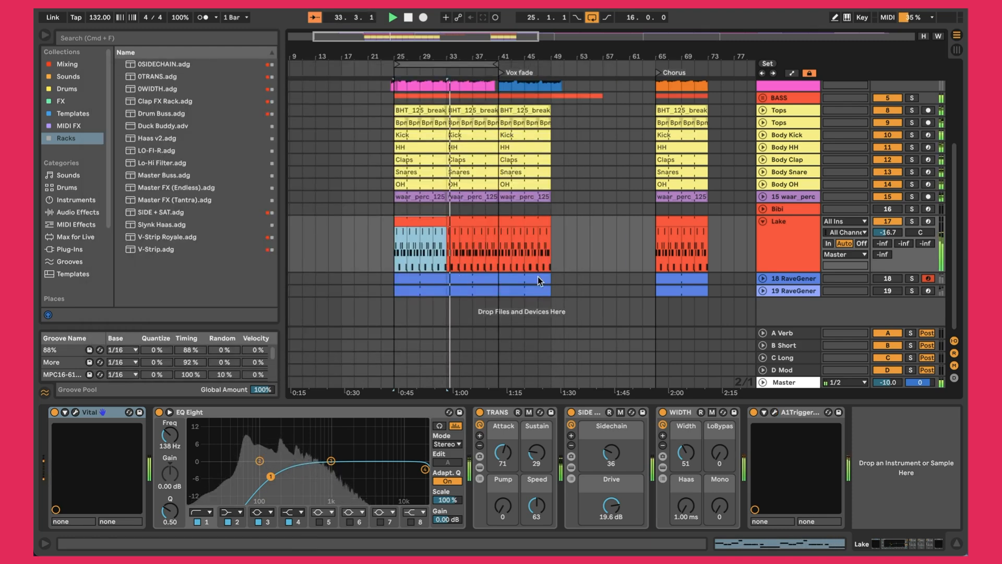
Audition the reference track soloed against the mix with the Lake layer, then clear the solo
{"action": "scroll", "coordinate": [548, 280], "scroll_direction": "right", "scroll_amount": 2}
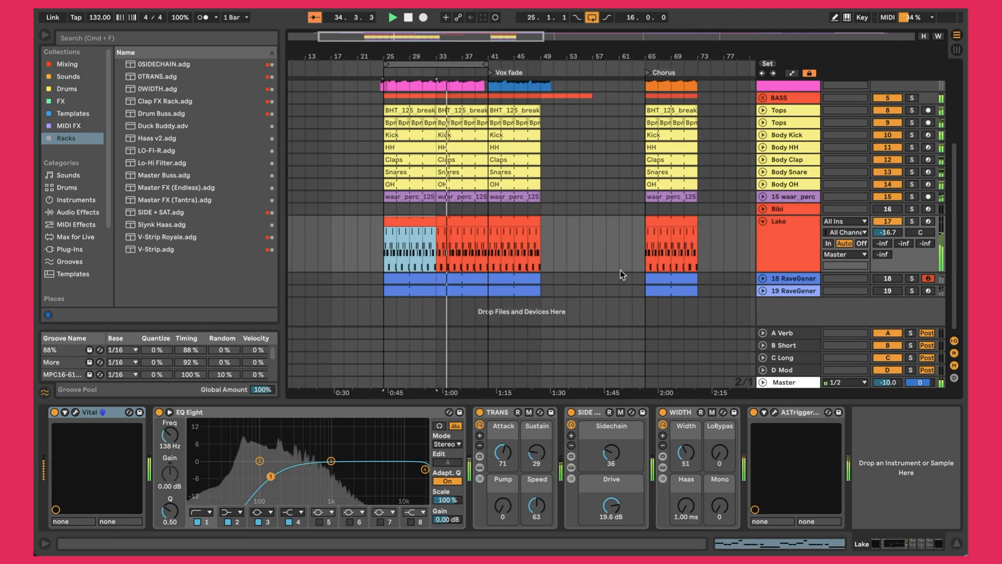
{"action": "scroll", "coordinate": [621, 271], "scroll_direction": "up", "scroll_amount": 5}
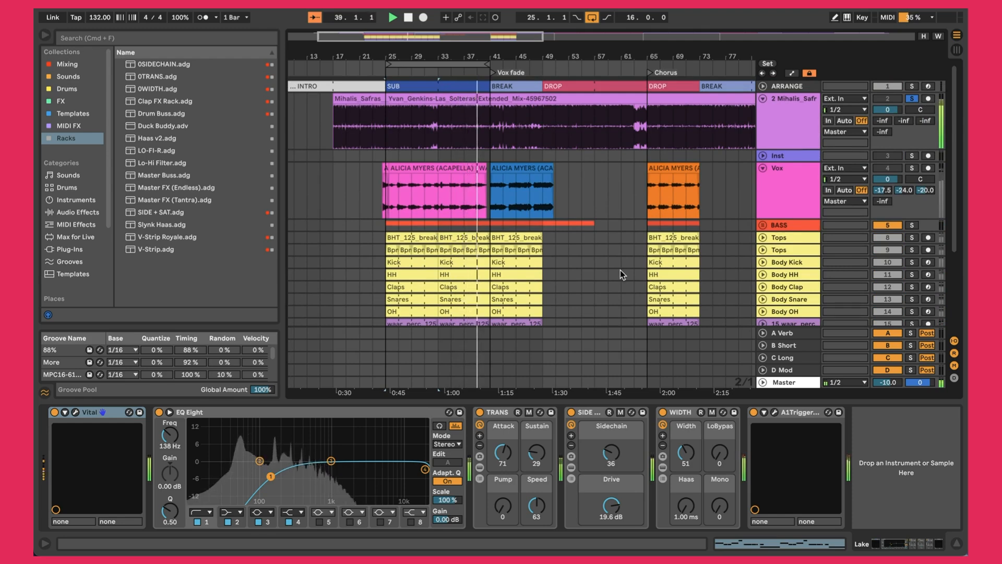
{"action": "scroll", "coordinate": [620, 270], "scroll_direction": "down", "scroll_amount": 5}
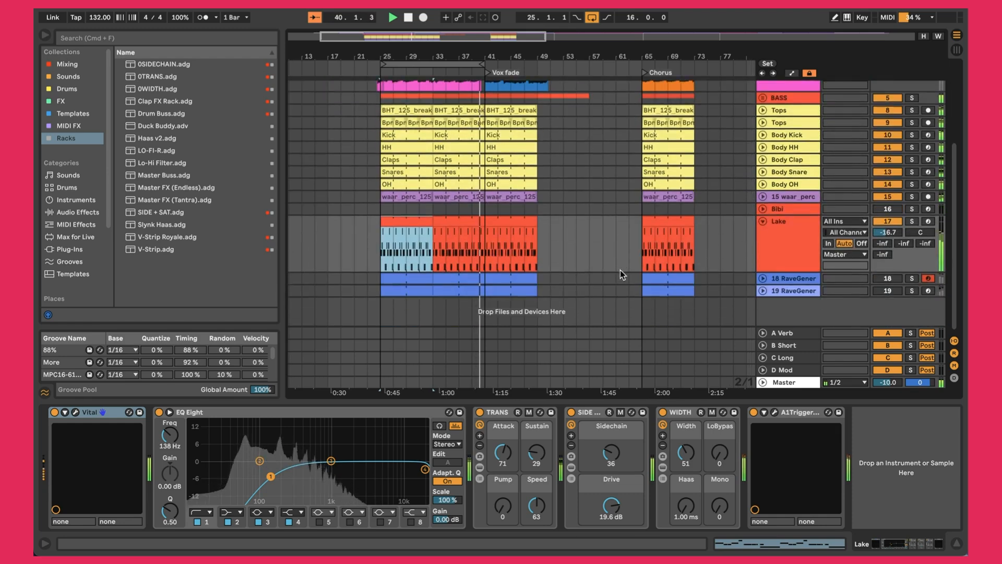
Unfold and activate the 18 RaveGenerator track, then inspect its RaveGenerator instrument window and close it
{"action": "left_click", "coordinate": [763, 279]}
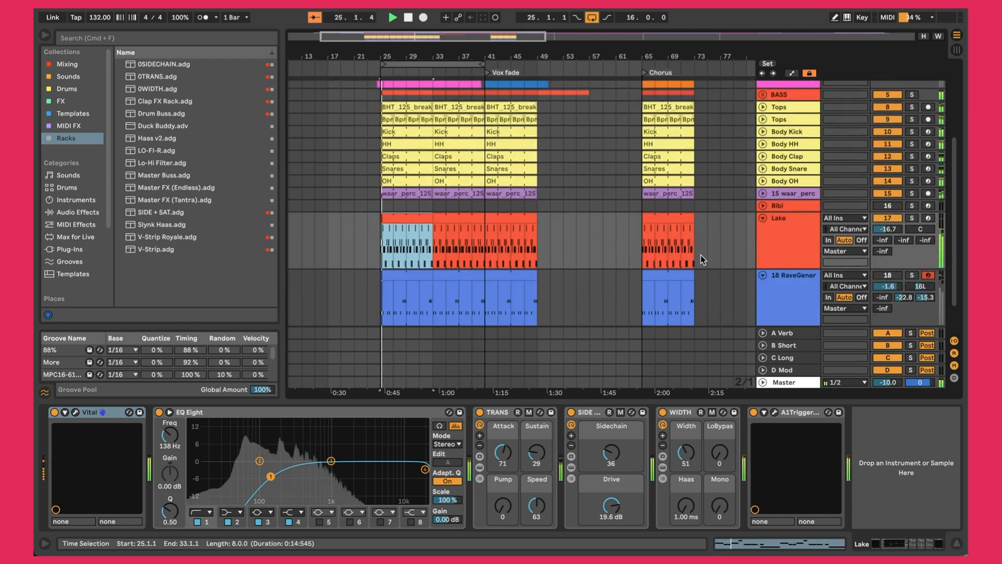
{"action": "scroll", "coordinate": [700, 255], "scroll_direction": "down", "scroll_amount": 2}
{"action": "left_click", "coordinate": [797, 261]}
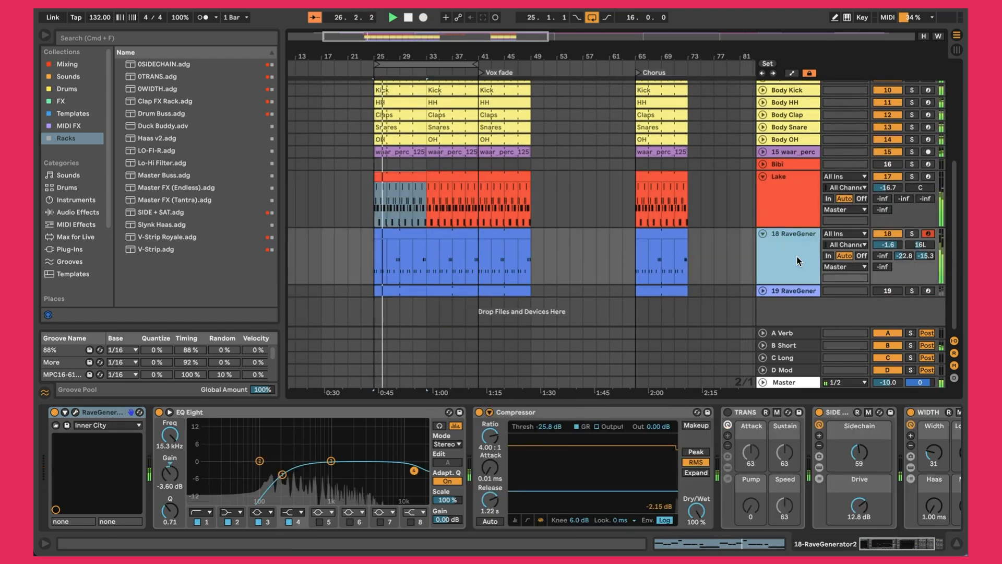
{"action": "left_click", "coordinate": [75, 416]}
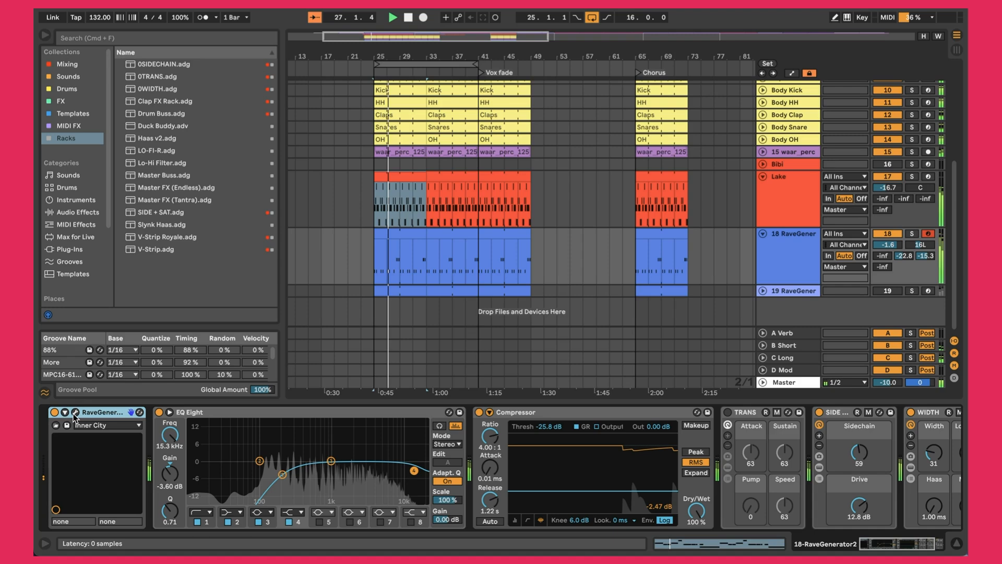
{"action": "left_click", "coordinate": [75, 413]}
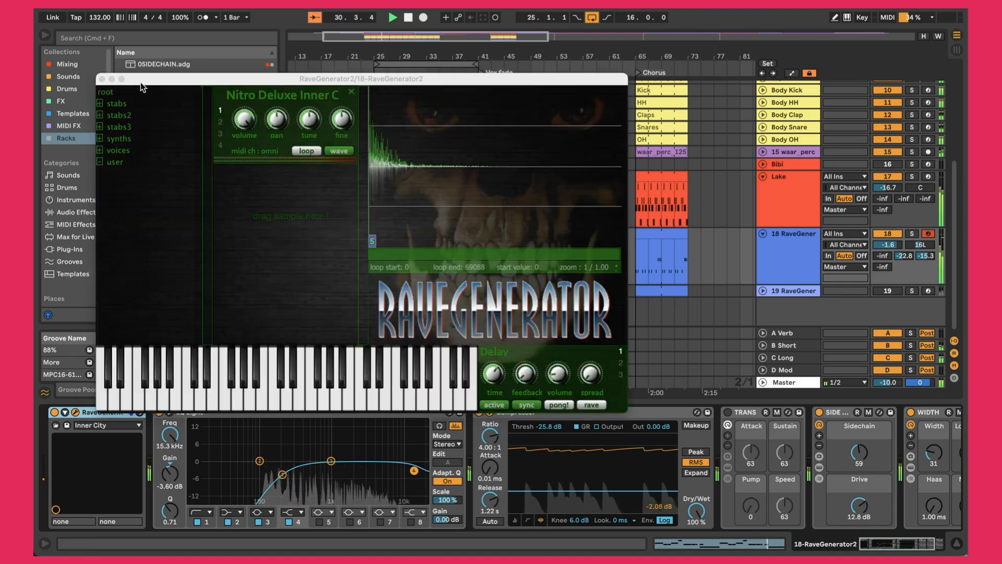
{"action": "left_click", "coordinate": [102, 80]}
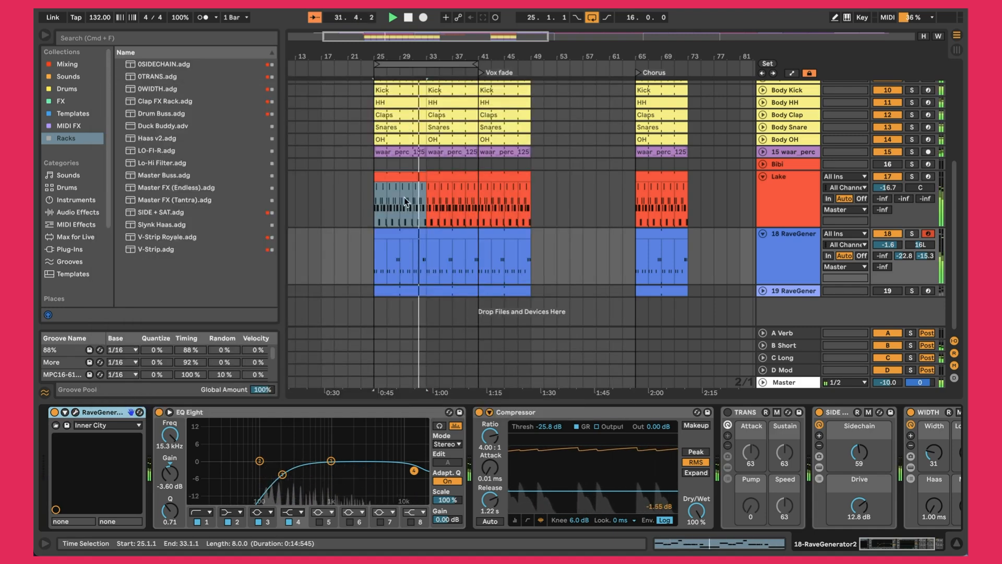
Open the first 18 RaveGenerator MIDI clip, examine its notes during restarted playback, then hide the clip view
{"action": "double_click", "coordinate": [400, 237]}
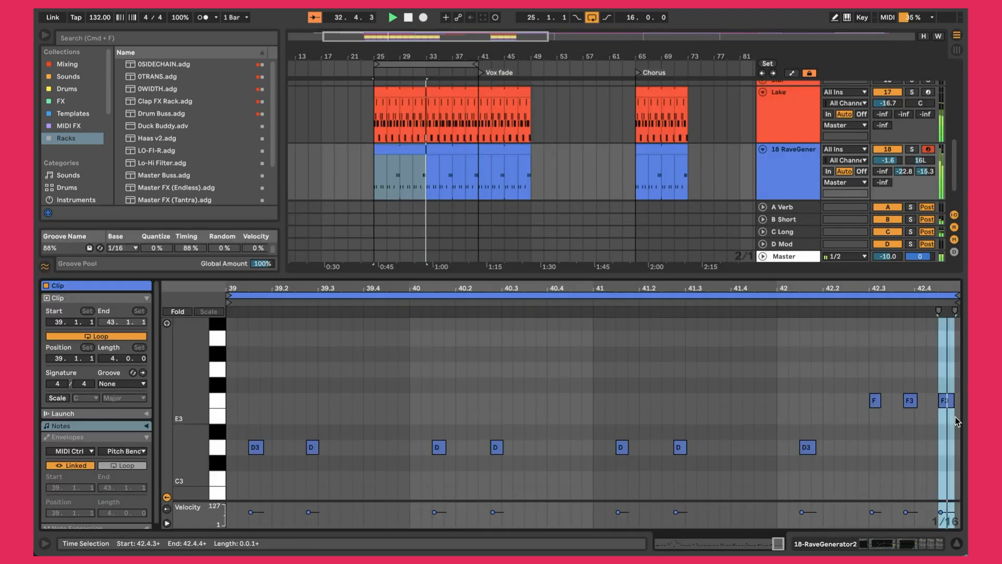
{"action": "key", "text": "space"}
{"action": "key", "text": "space"}
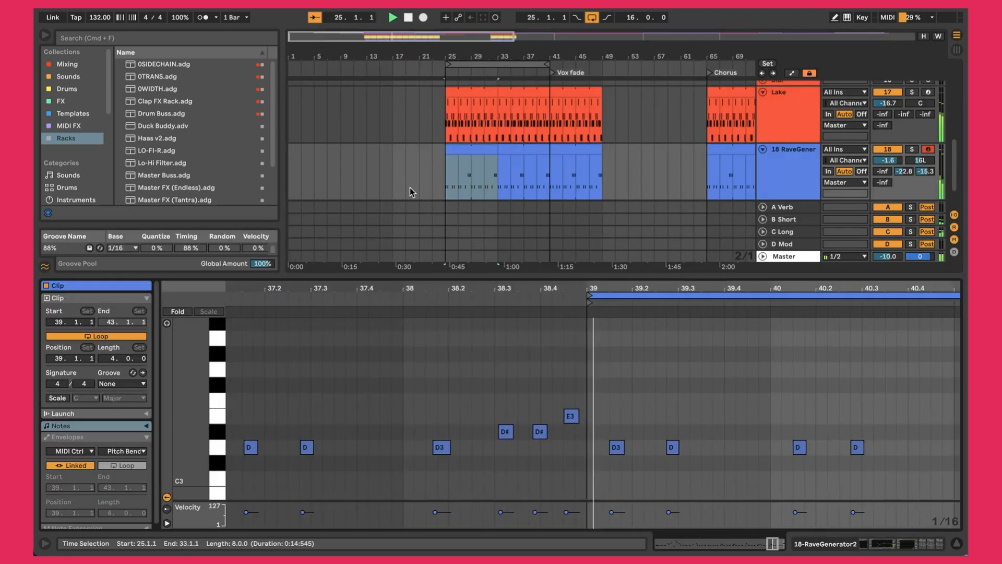
{"action": "scroll", "coordinate": [578, 341], "scroll_direction": "right", "scroll_amount": 2}
{"action": "scroll", "coordinate": [577, 342], "scroll_direction": "right", "scroll_amount": 4}
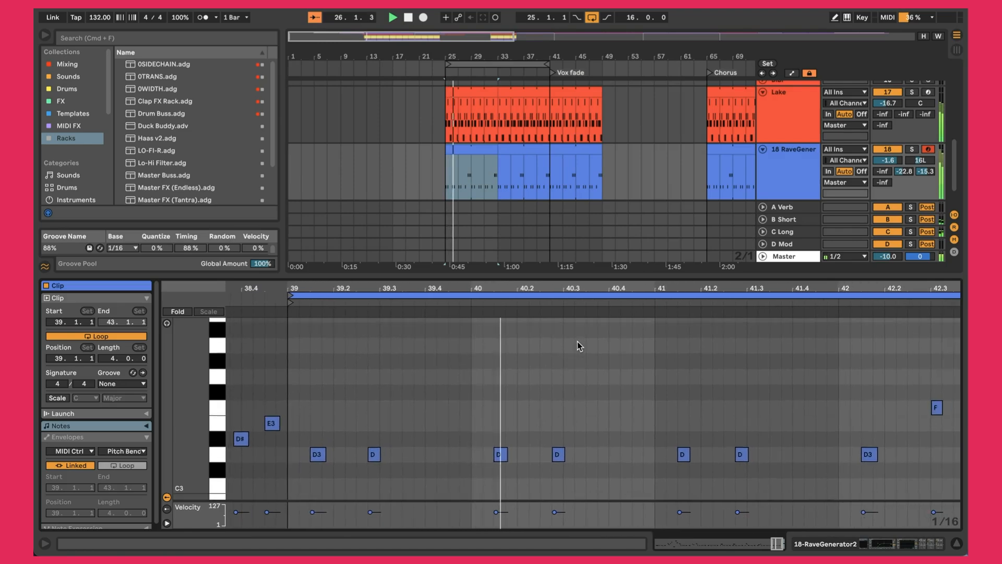
{"action": "key", "text": "super+alt+l"}
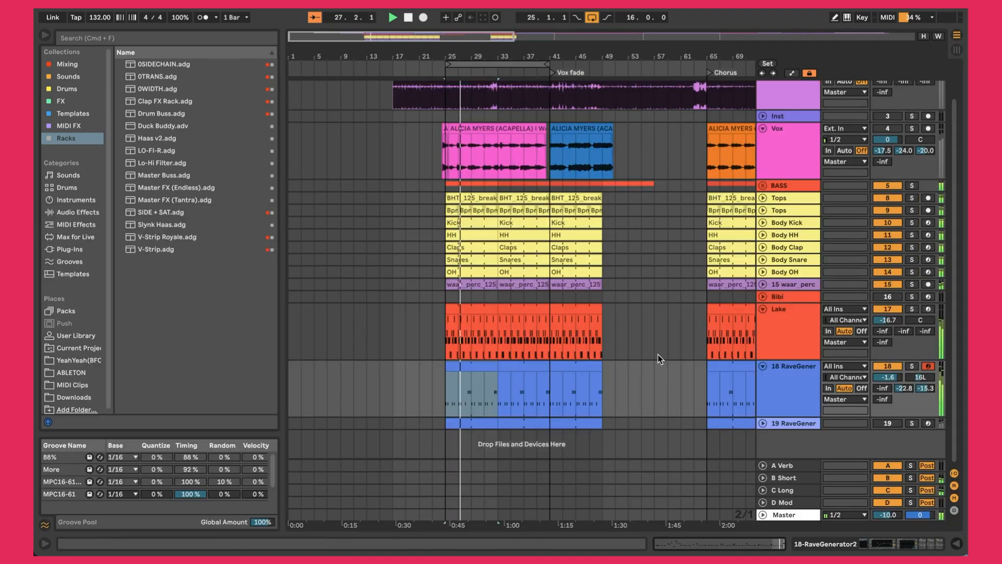
Review the 18 RaveGenerator device chain from EQ Eight and Compressor through to the WIDTH rack
{"action": "double_click", "coordinate": [786, 393]}
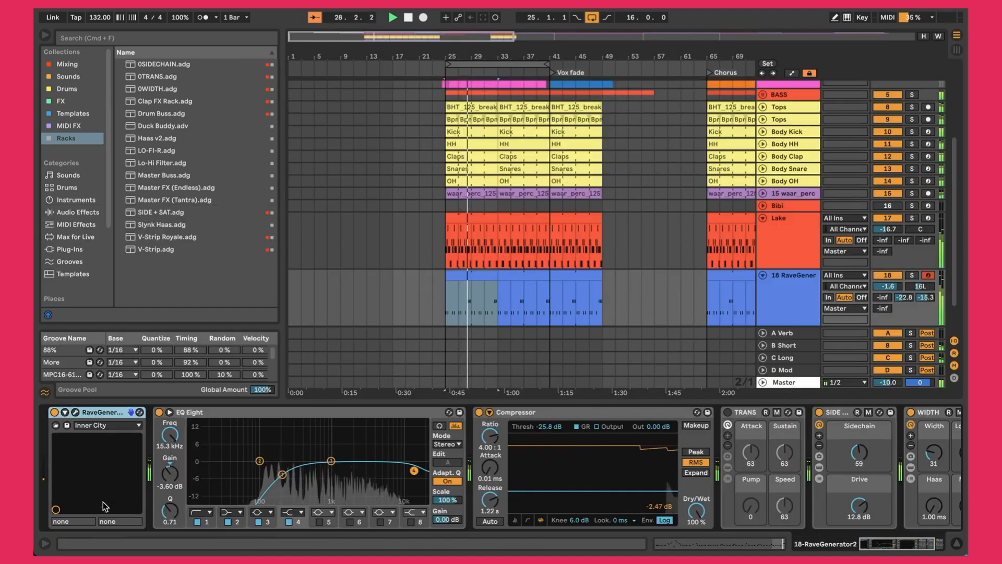
{"action": "scroll", "coordinate": [355, 462], "scroll_direction": "right", "scroll_amount": 1}
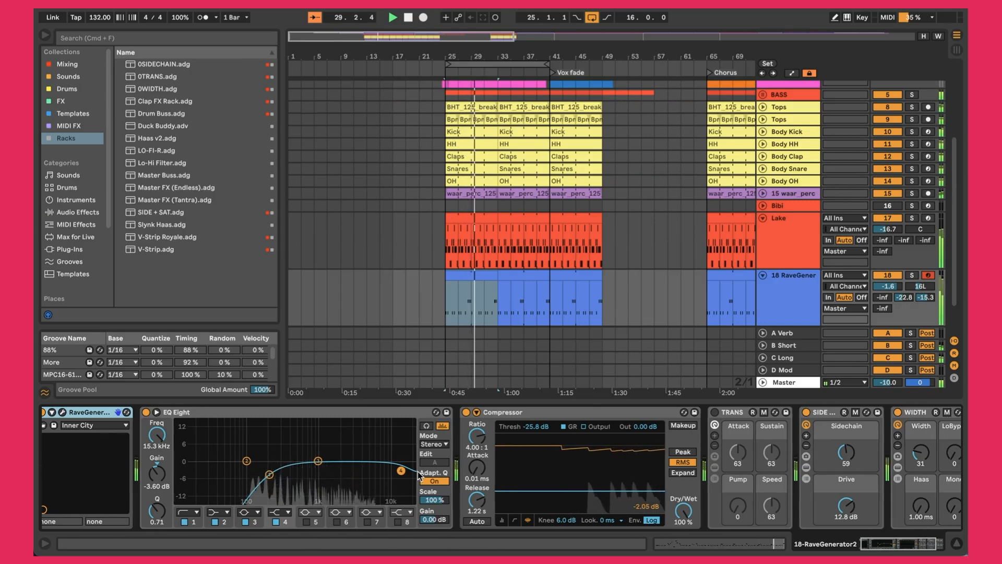
{"action": "scroll", "coordinate": [596, 469], "scroll_direction": "right", "scroll_amount": 5}
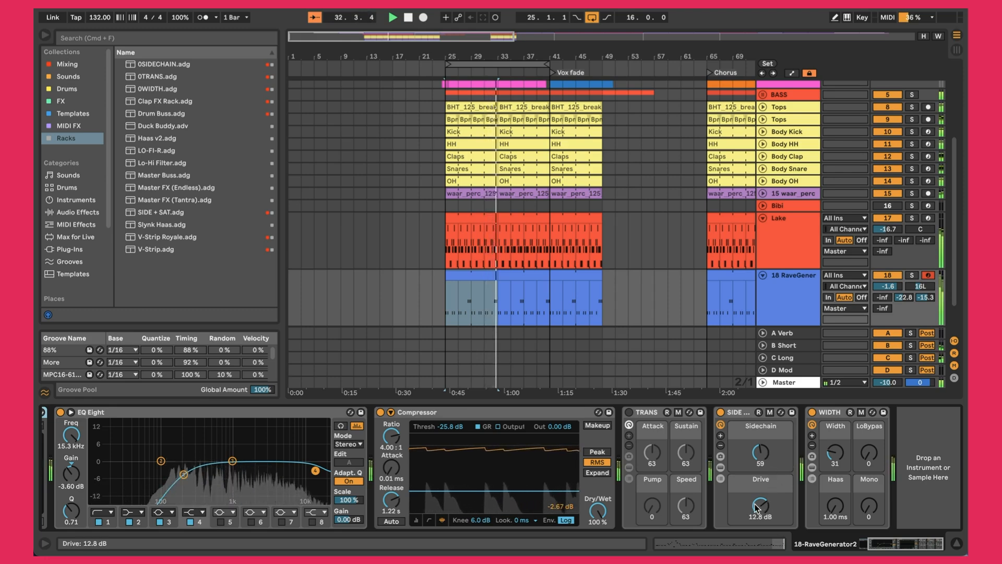
Unfold and activate the 19 RaveGenerator track, then show its device chain
{"action": "left_click", "coordinate": [783, 269]}
{"action": "key", "text": "ctrl+d"}
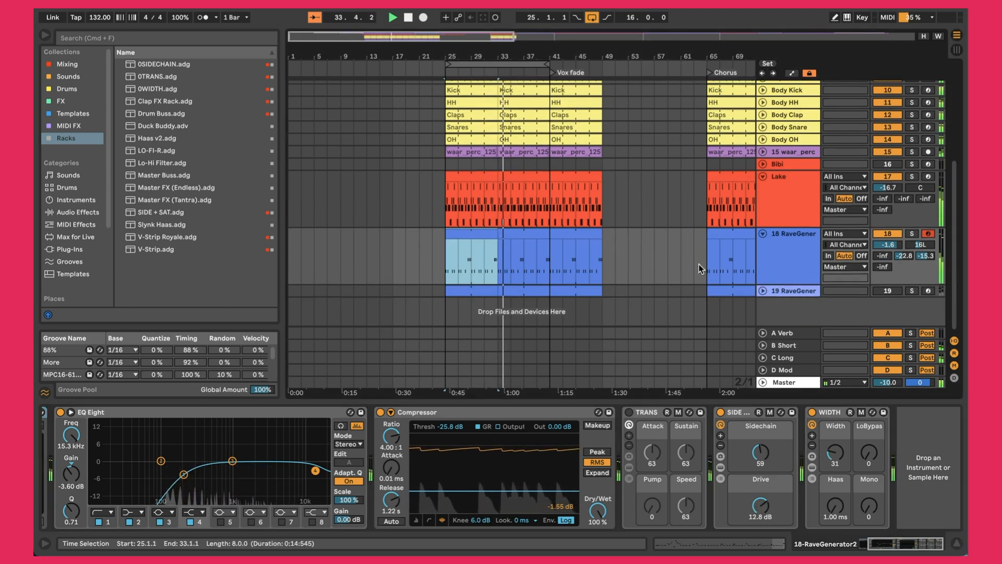
{"action": "left_click", "coordinate": [763, 290]}
{"action": "scroll", "coordinate": [682, 286], "scroll_direction": "down", "scroll_amount": 2}
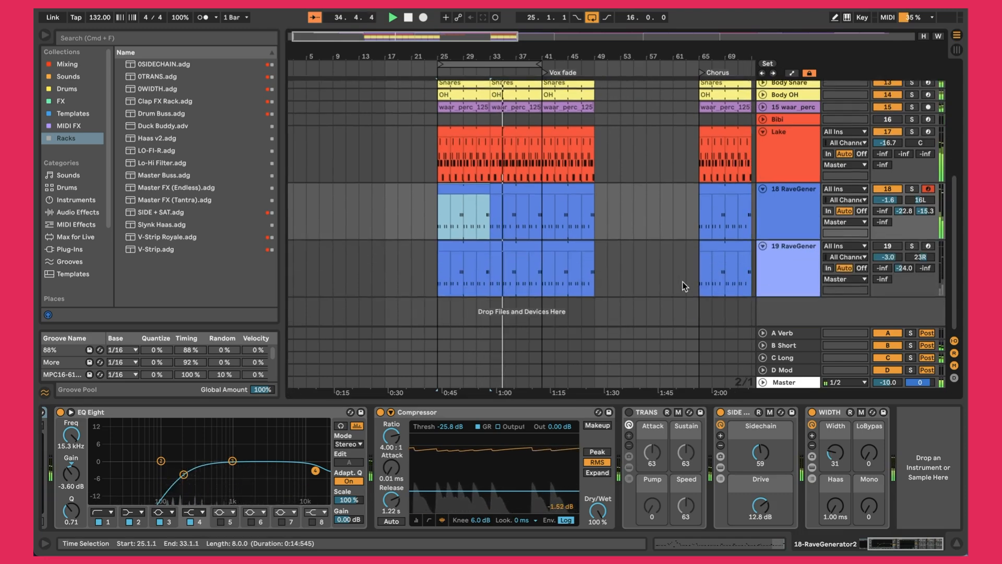
{"action": "left_click", "coordinate": [883, 247]}
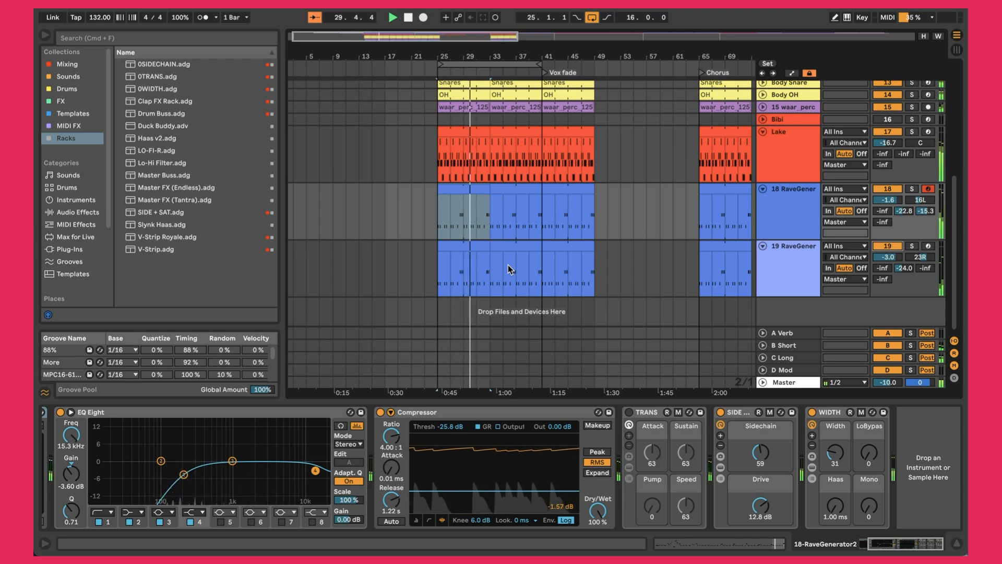
{"action": "left_click", "coordinate": [793, 270]}
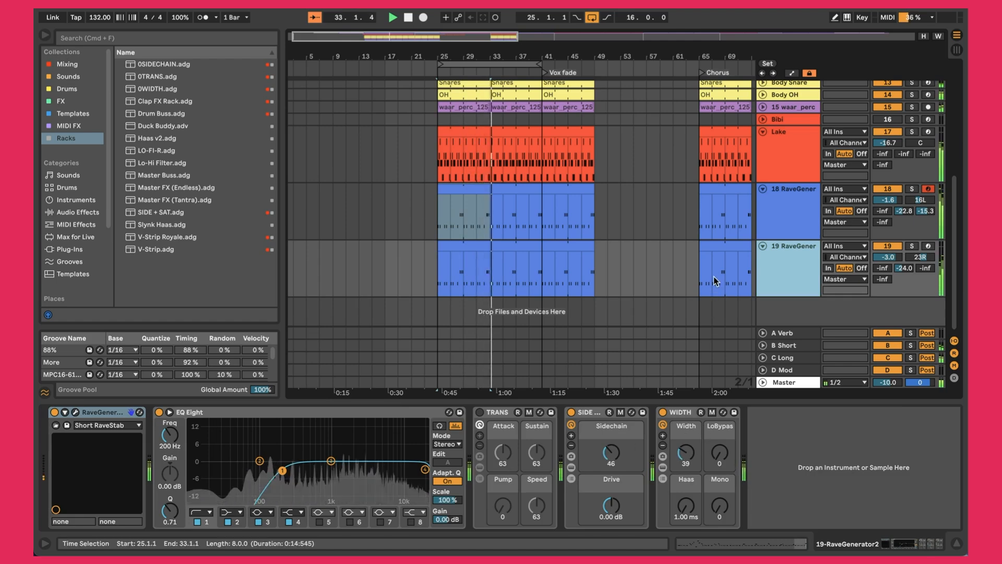
Activate the Vox track and play the arrangement from bar 41 while showing the Vox device chain
{"action": "scroll", "coordinate": [715, 282], "scroll_direction": "up", "scroll_amount": 10}
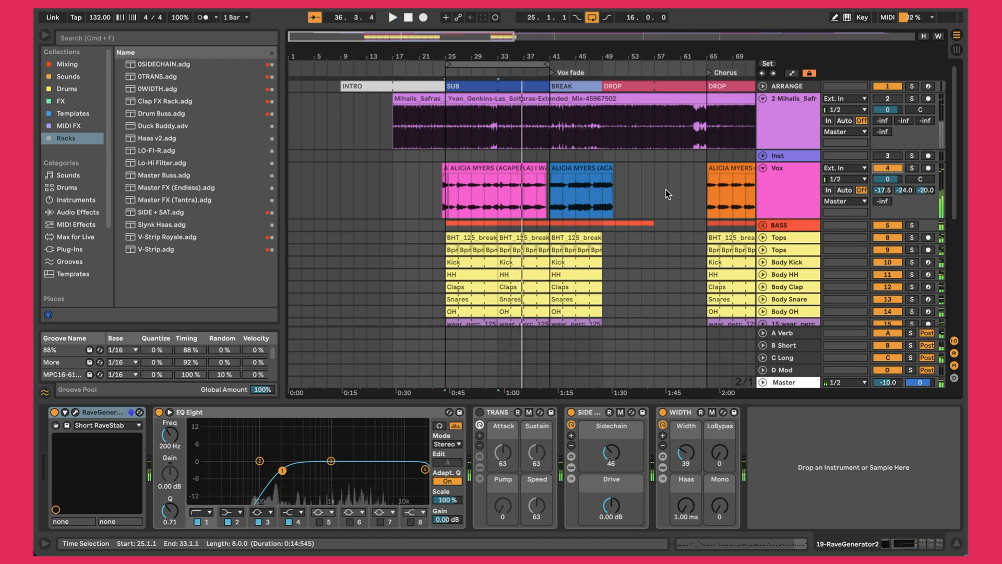
{"action": "scroll", "coordinate": [575, 167], "scroll_direction": "right", "scroll_amount": 5}
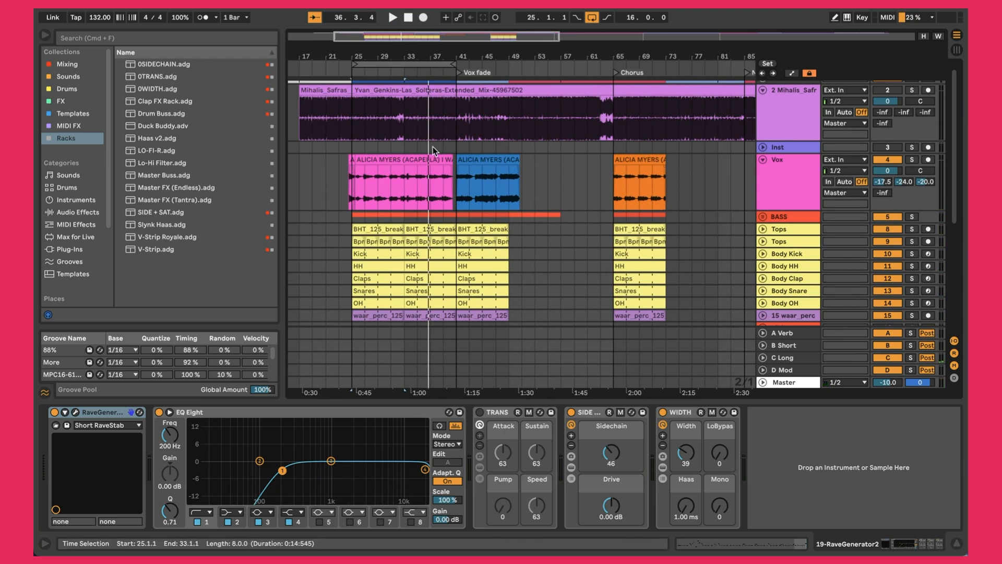
{"action": "left_click", "coordinate": [459, 151]}
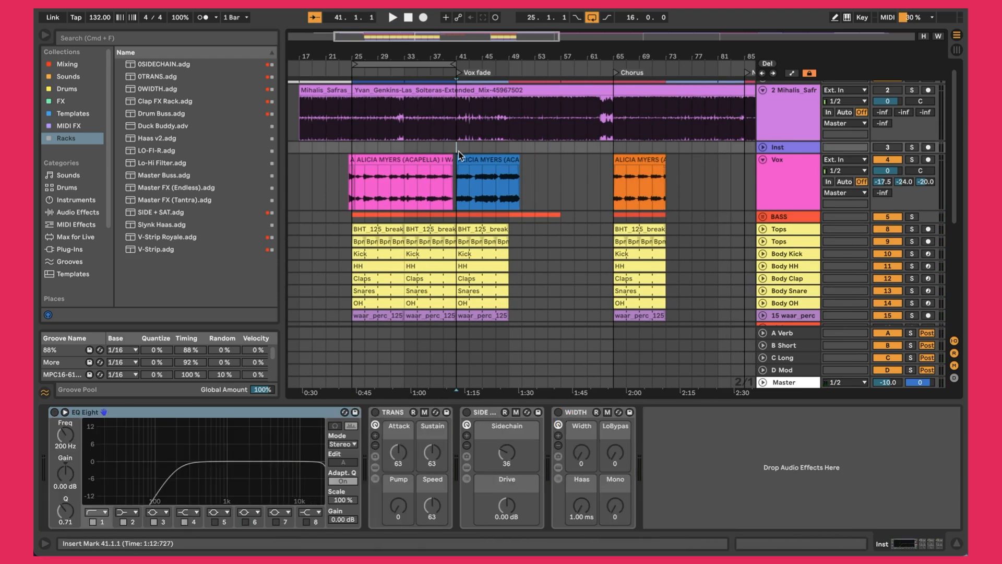
{"action": "key", "text": "space"}
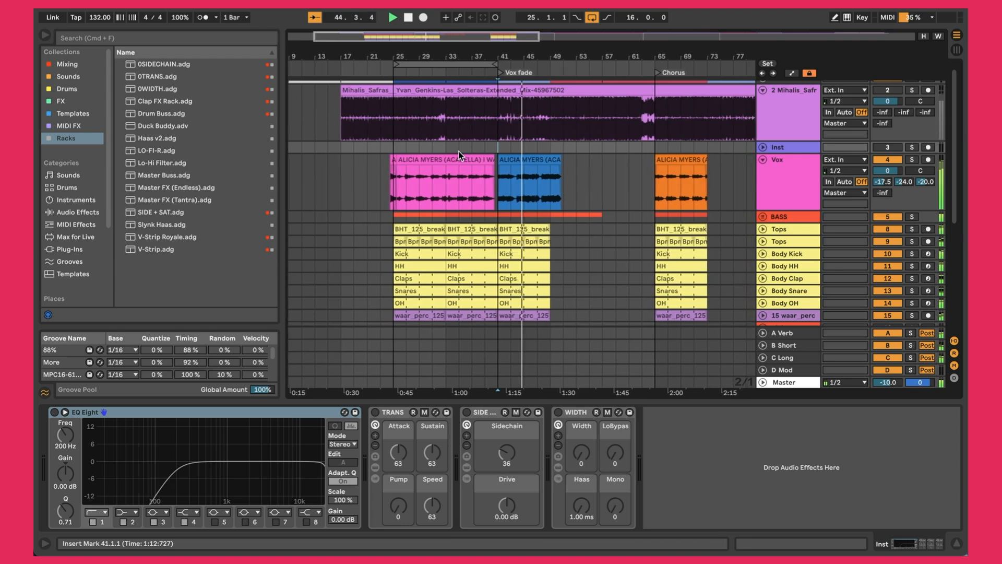
{"action": "left_click", "coordinate": [810, 183]}
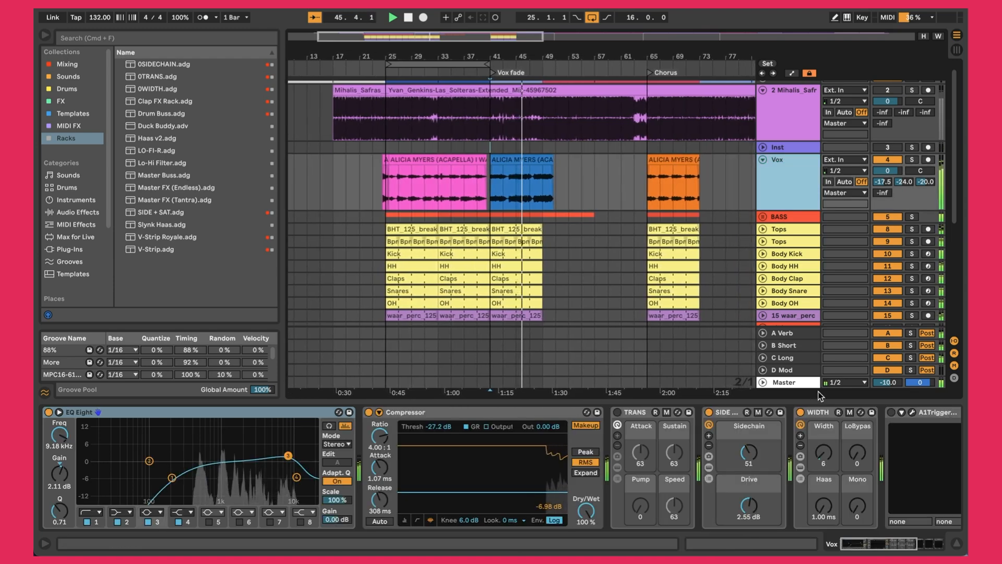
Review the rest of the Vox device chain through to KClip Zero and play the orange Chorus vocal clip from bar 65
{"action": "scroll", "coordinate": [749, 464], "scroll_direction": "right", "scroll_amount": 5}
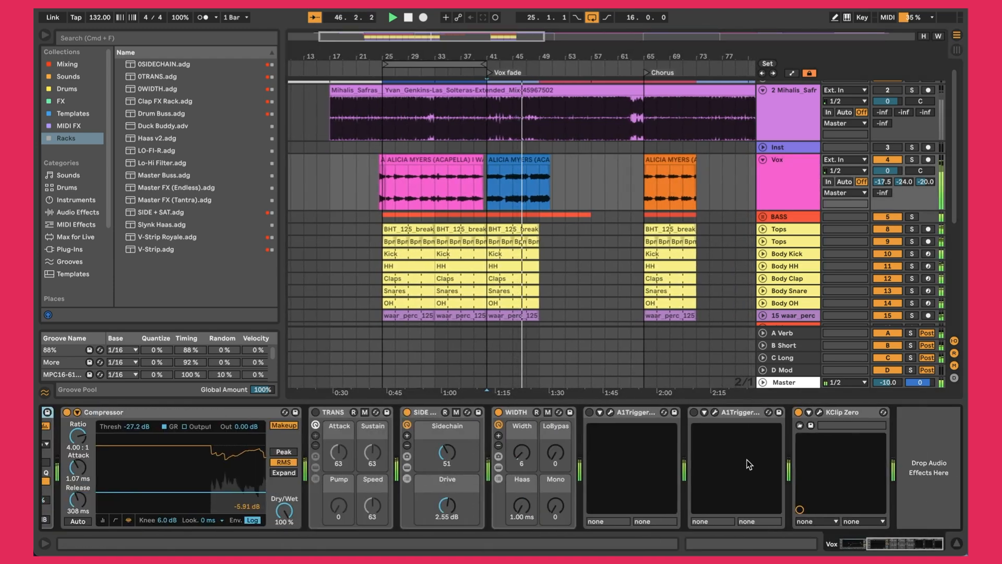
{"action": "left_click", "coordinate": [694, 413]}
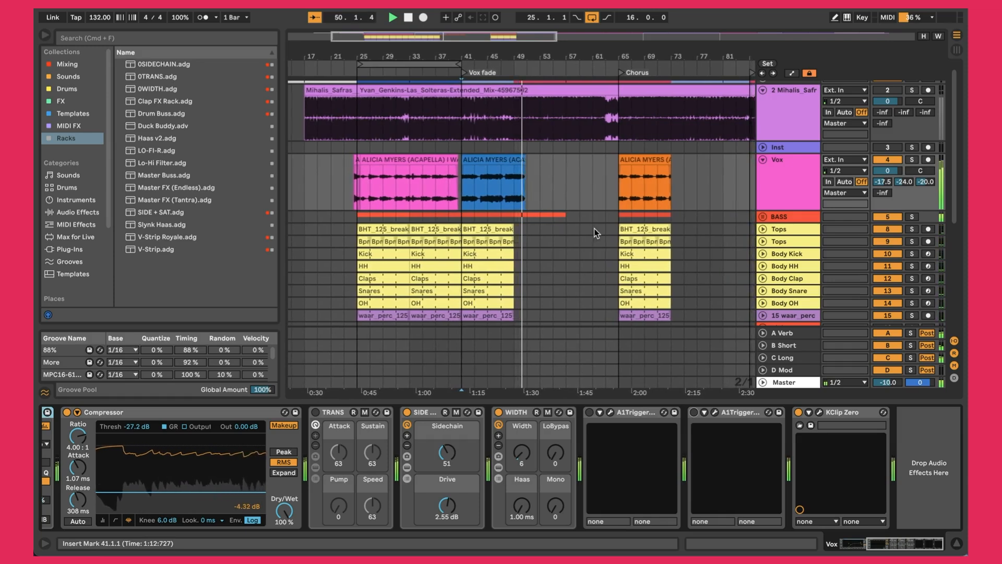
{"action": "left_click", "coordinate": [630, 160]}
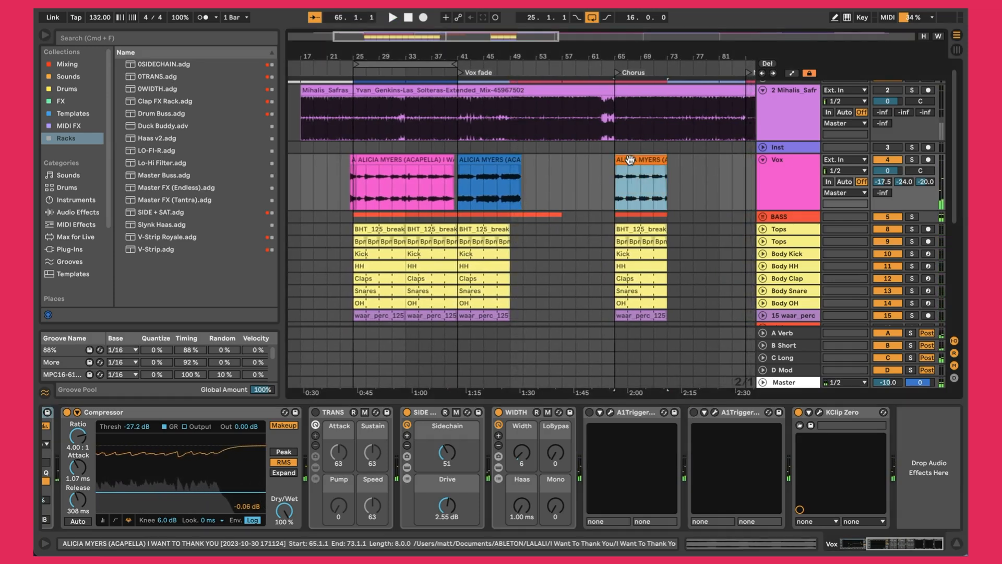
{"action": "key", "text": "space"}
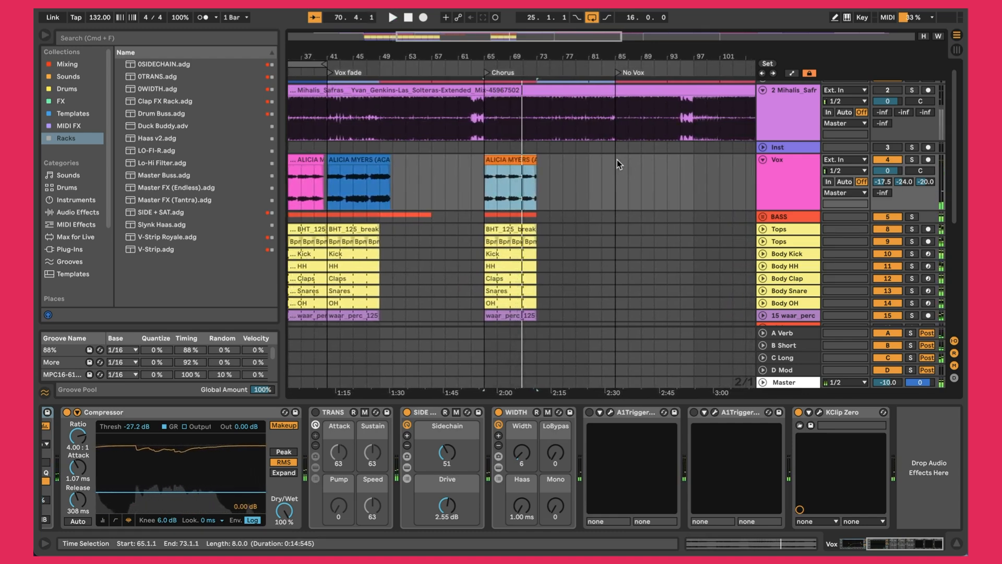
Examine the arrangement's section markers and the placement of the vocal, drum, bass and RaveGenerator clips against the reference track
{"action": "scroll", "coordinate": [475, 165], "scroll_direction": "left", "scroll_amount": 5}
{"action": "scroll", "coordinate": [475, 165], "scroll_direction": "left", "scroll_amount": 5}
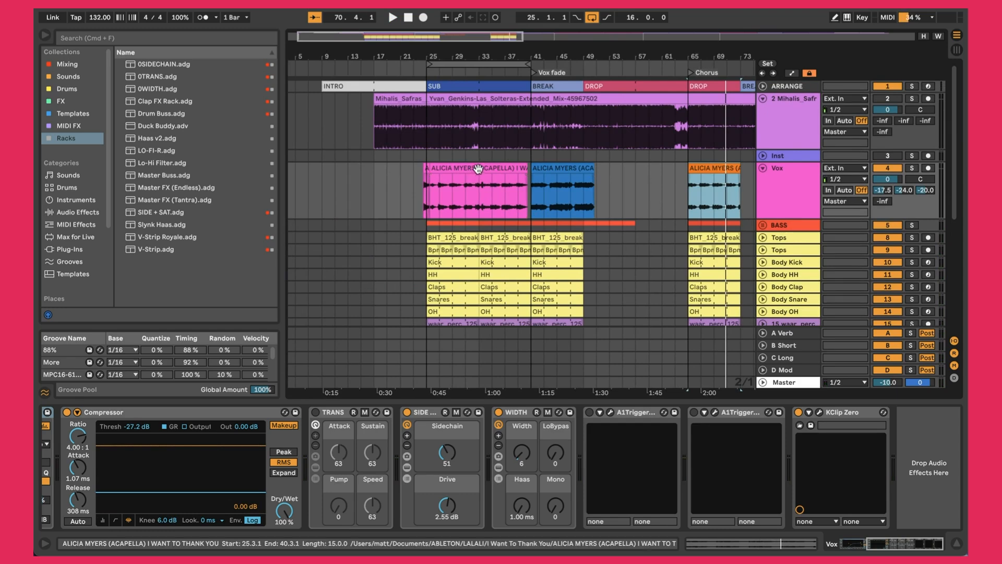
{"action": "scroll", "coordinate": [498, 171], "scroll_direction": "down", "scroll_amount": 10}
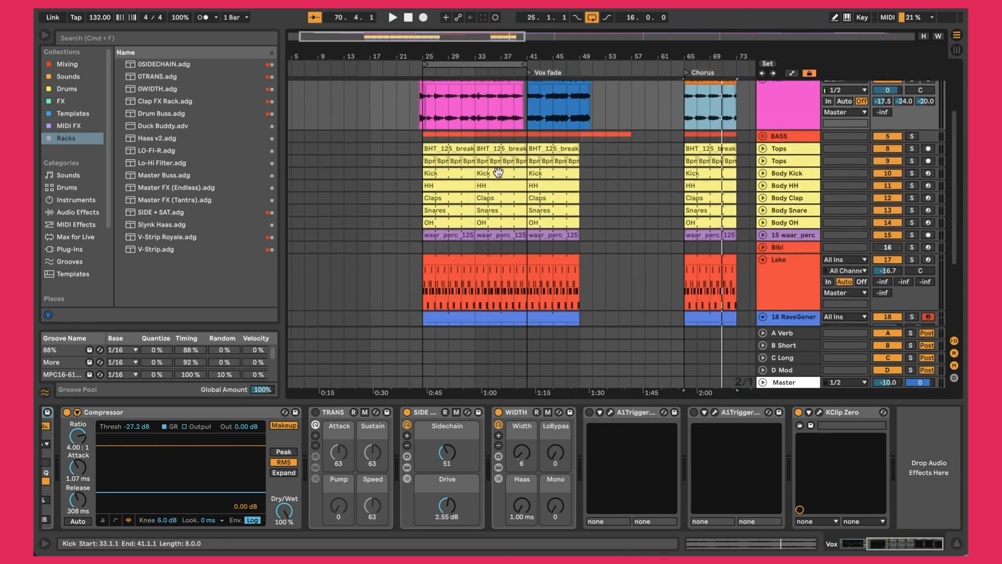
{"action": "scroll", "coordinate": [499, 171], "scroll_direction": "right", "scroll_amount": 3}
{"action": "scroll", "coordinate": [498, 171], "scroll_direction": "up", "scroll_amount": 10}
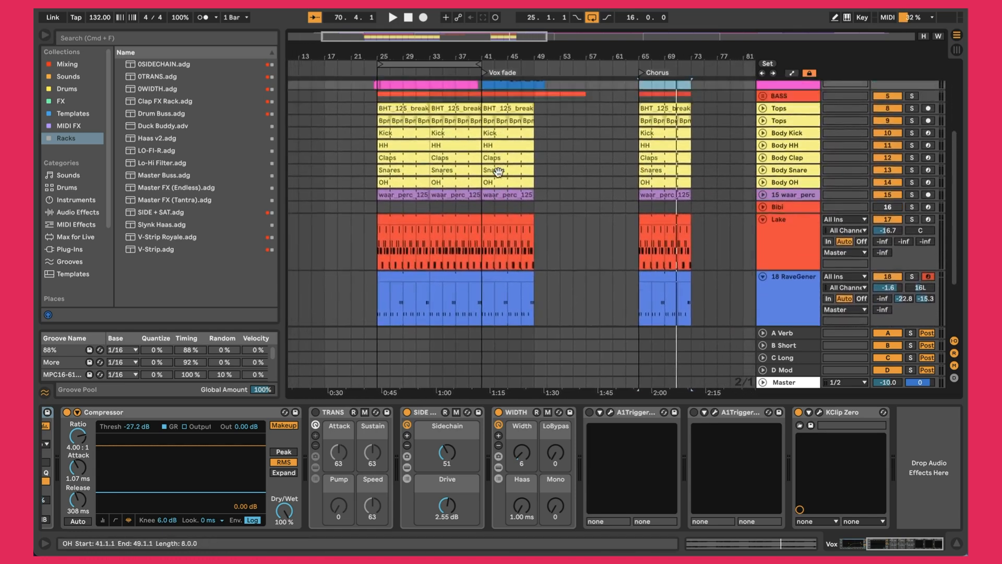
{"action": "scroll", "coordinate": [498, 171], "scroll_direction": "right", "scroll_amount": 1}
{"action": "scroll", "coordinate": [499, 177], "scroll_direction": "left", "scroll_amount": 3}
{"action": "scroll", "coordinate": [499, 177], "scroll_direction": "up", "scroll_amount": 1}
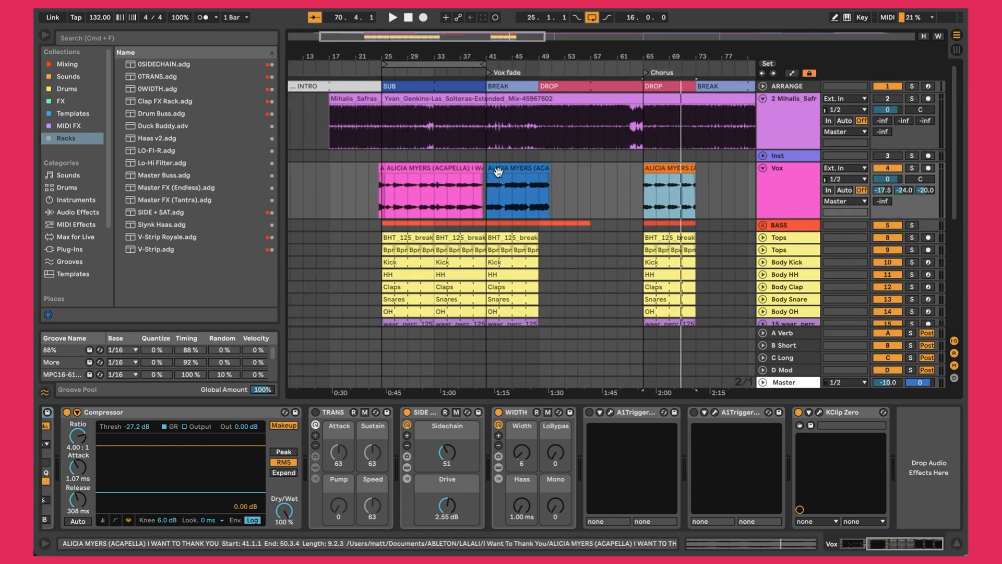
{"action": "scroll", "coordinate": [538, 193], "scroll_direction": "right", "scroll_amount": 15}
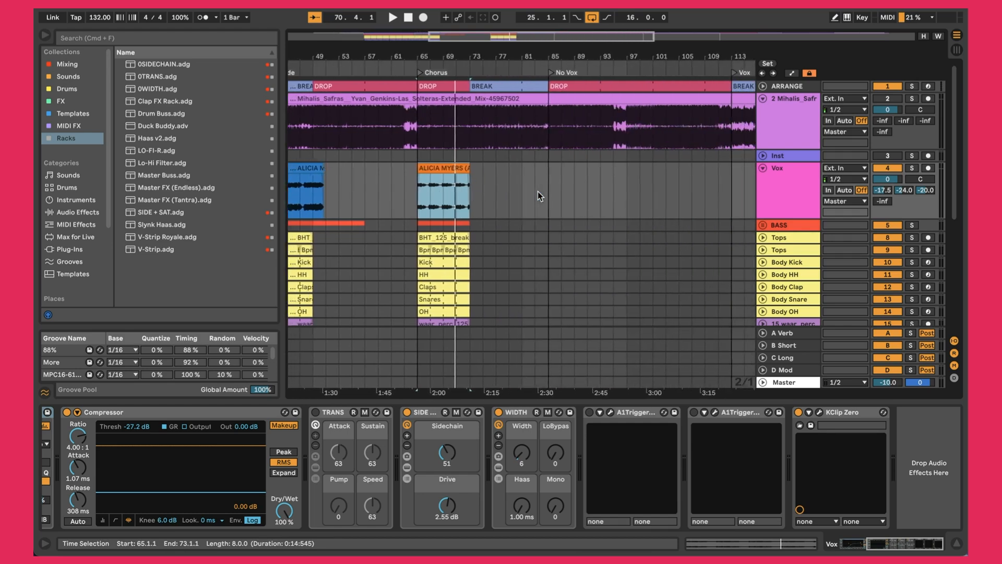
{"action": "scroll", "coordinate": [538, 193], "scroll_direction": "left", "scroll_amount": 17}
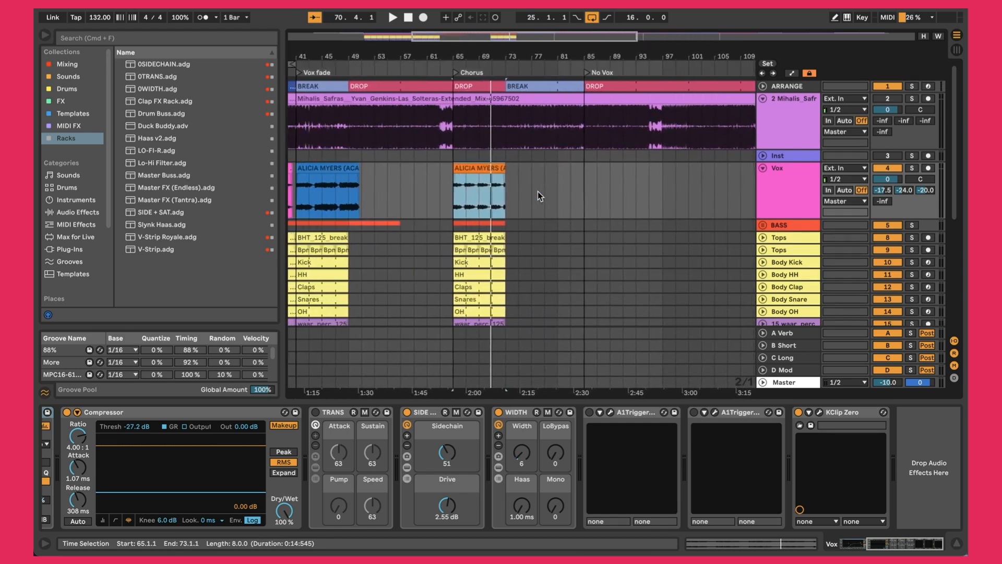